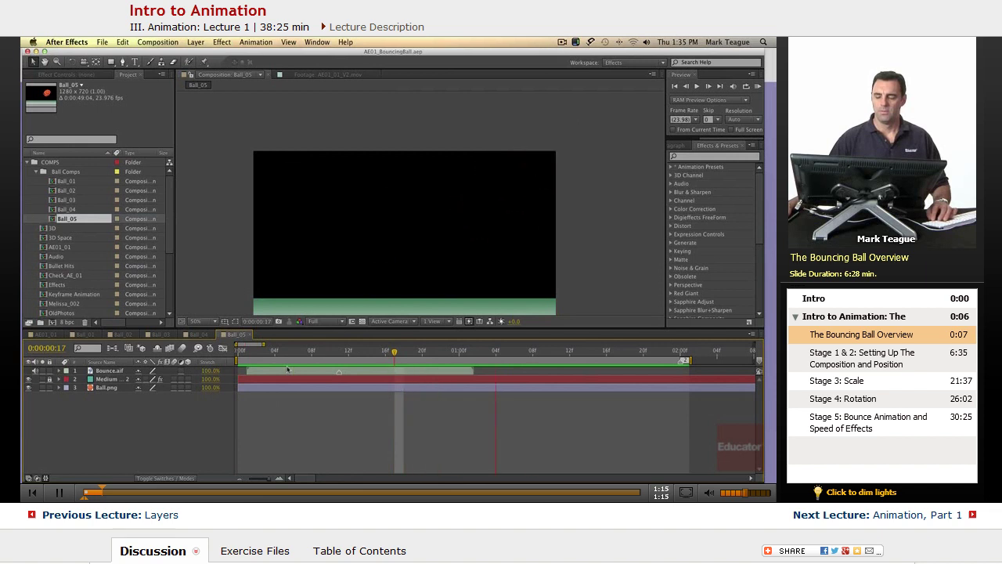
- Enlarge the composition viewer panel to see the Ball_02 frame better
click(207, 324)
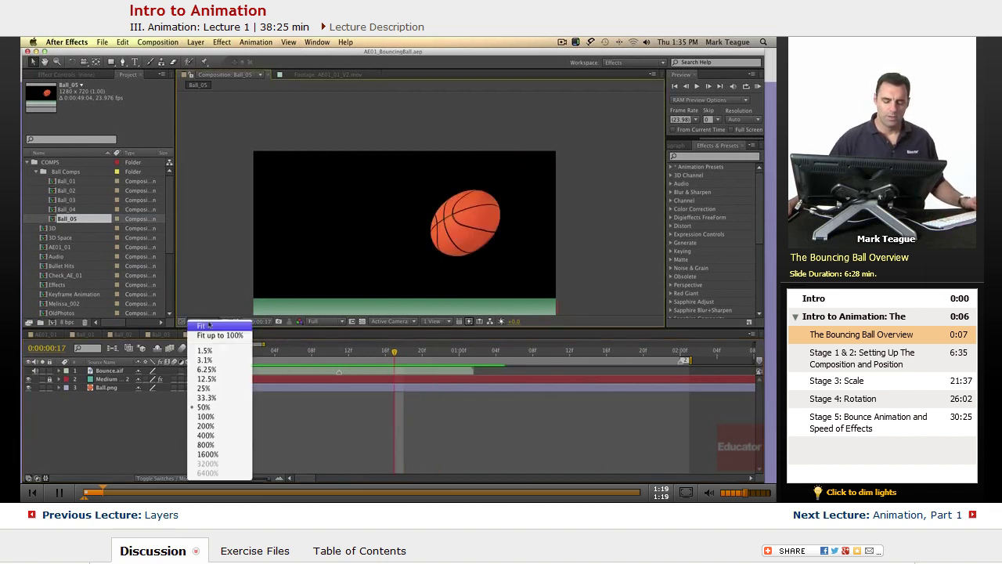
click(206, 274)
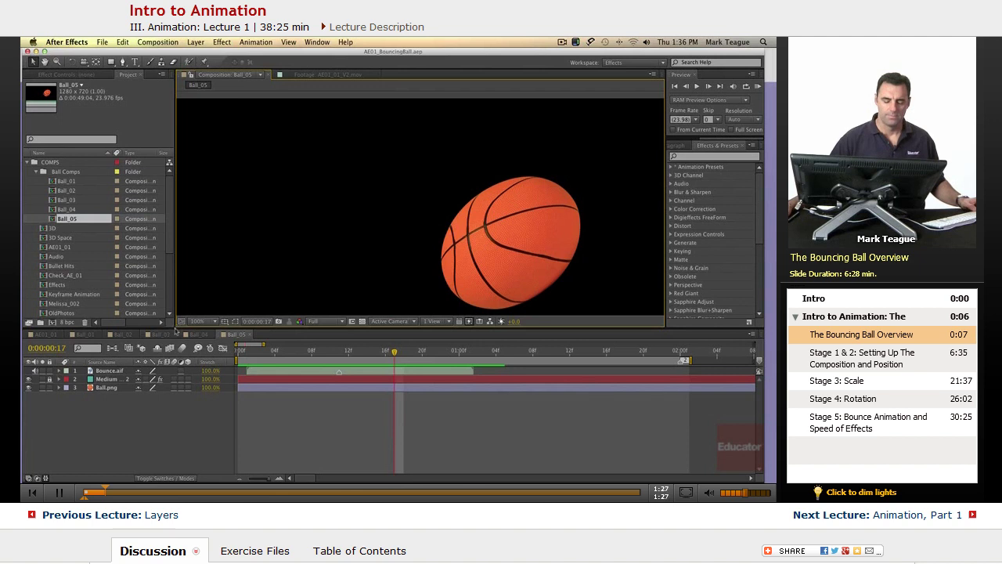
drag(175, 327, 63, 337)
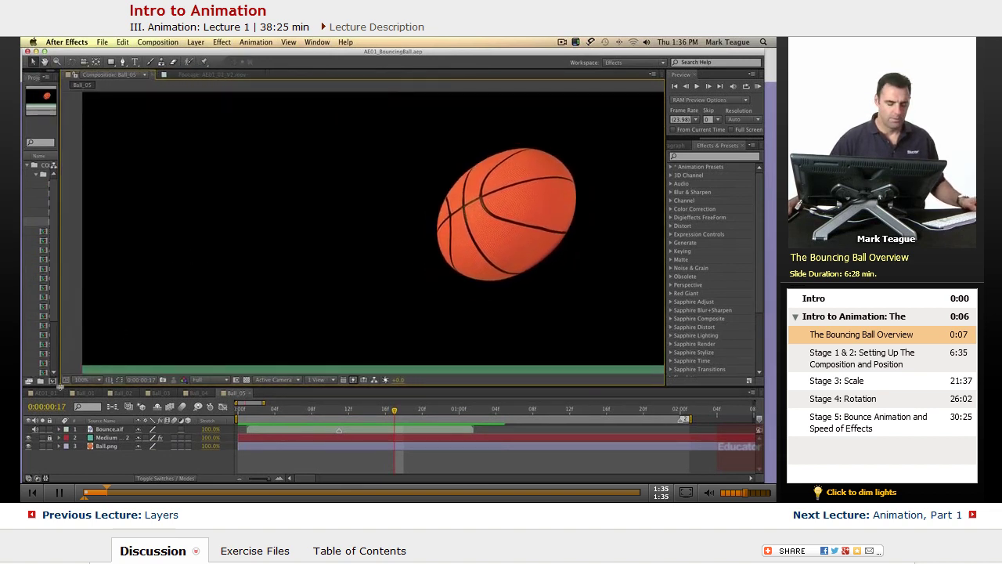
drag(60, 387, 56, 427)
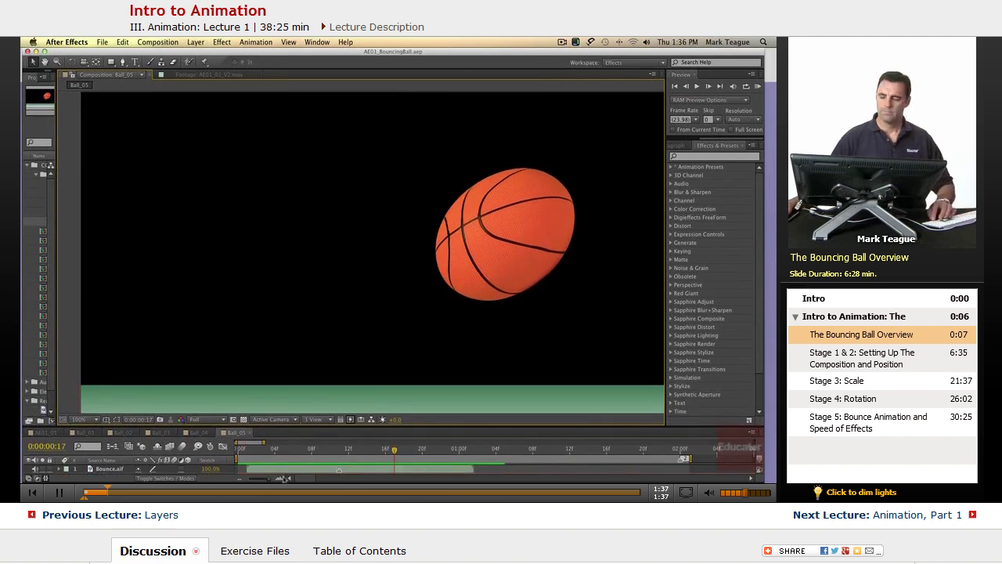
- Play the bounce, zoom out to the full frame, and restore the three-layer panel layout
key(space)
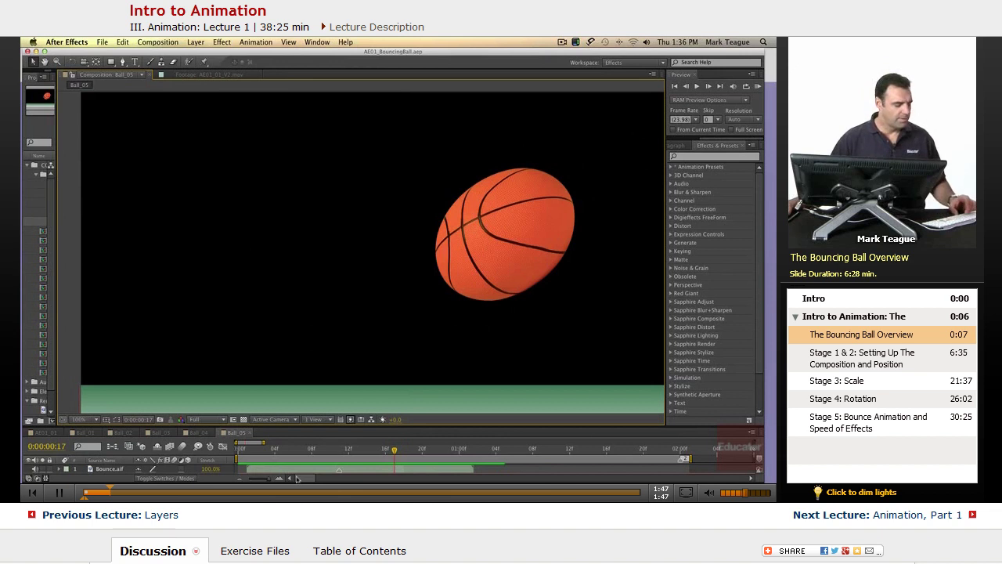
key(comma)
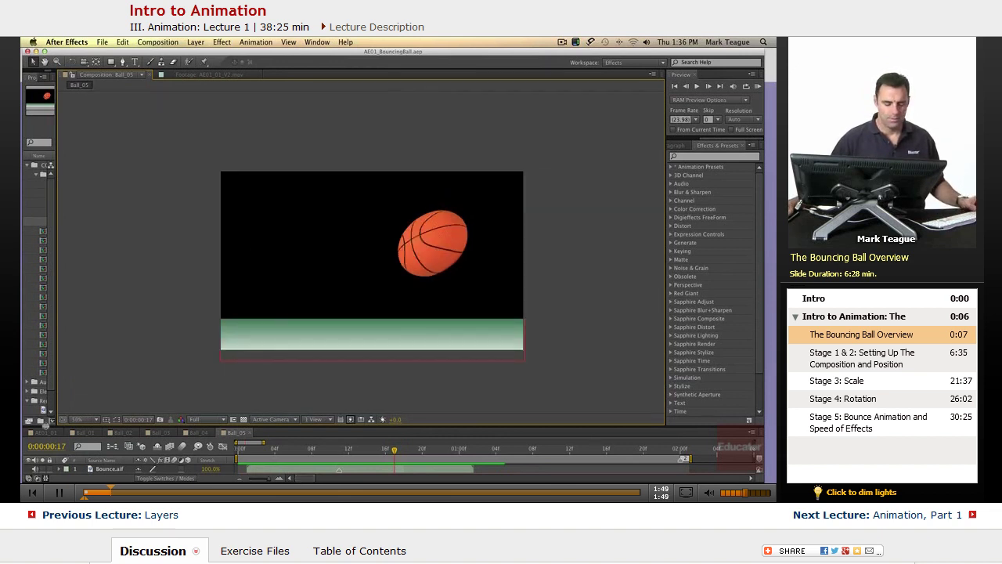
drag(57, 423, 104, 386)
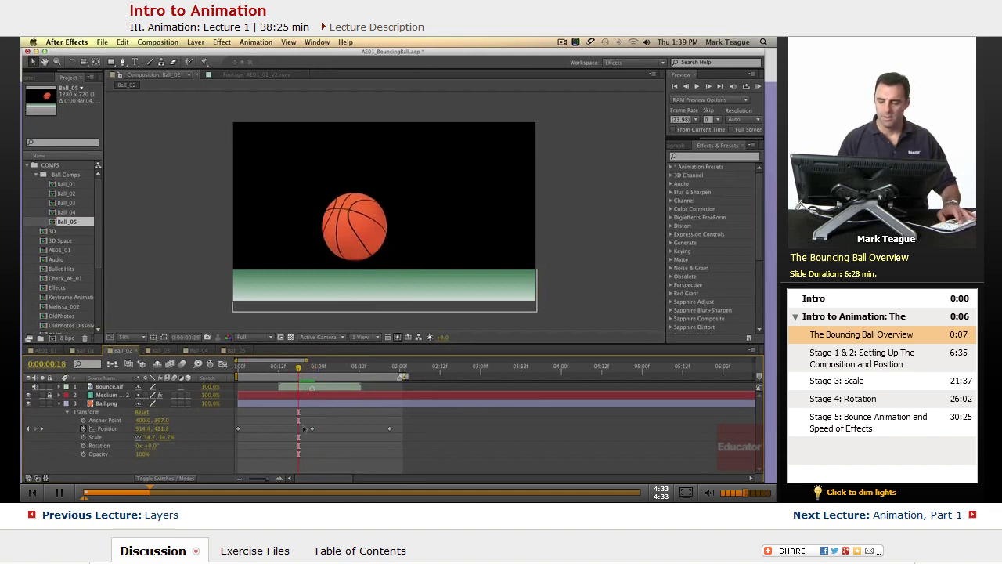
- Preview the bounce, then shift the later Position keyframes earlier, moving the last to the current frame
key(KP_0)
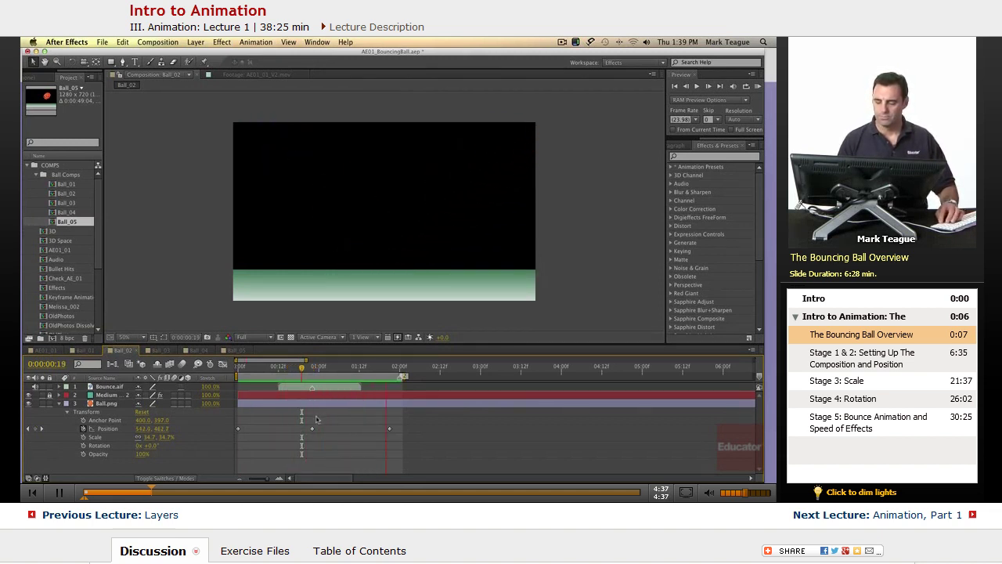
key(space)
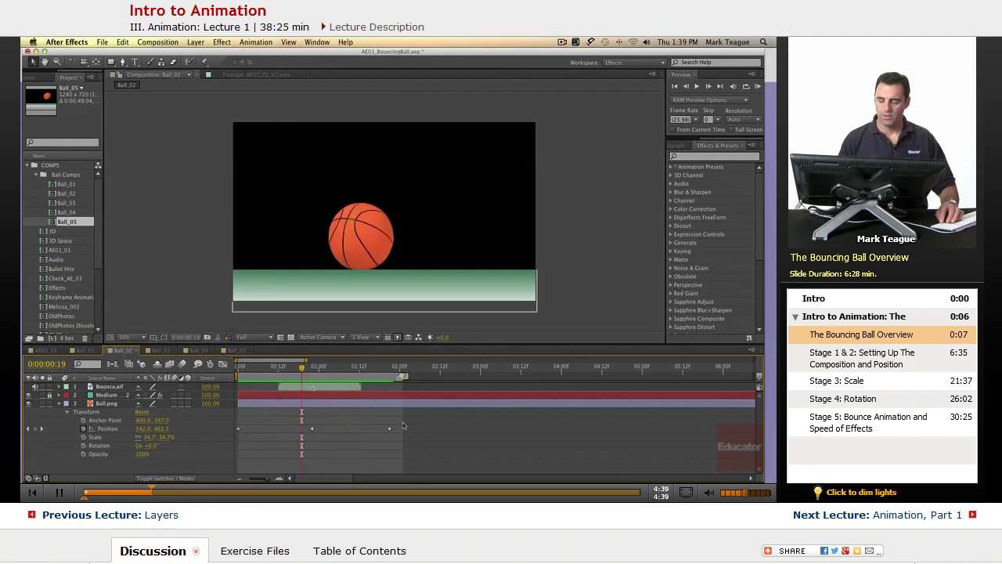
drag(237, 451, 407, 419)
drag(312, 428, 277, 430)
drag(355, 429, 303, 436)
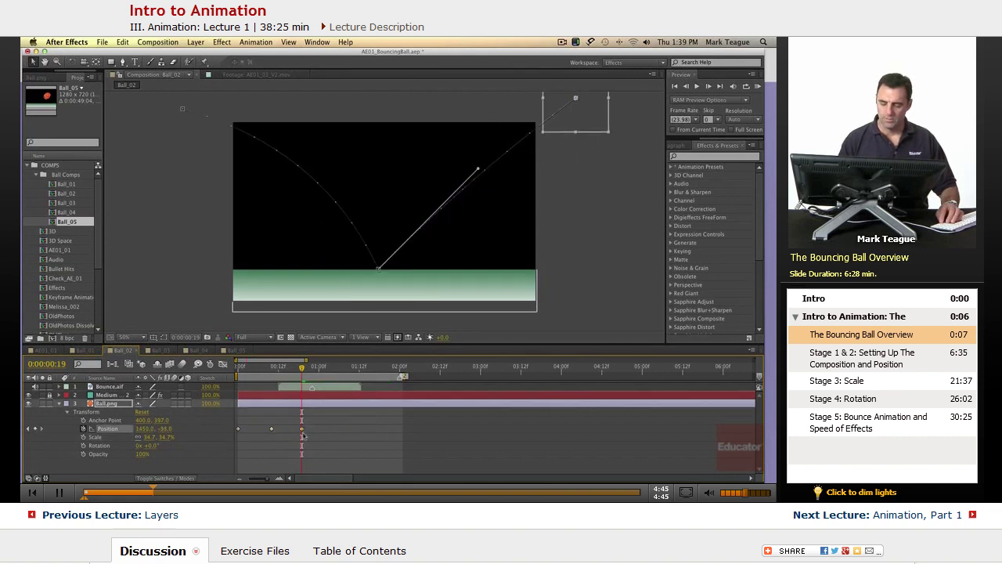
- Preview the retimed bounce, then undo the last keyframe move
key(space)
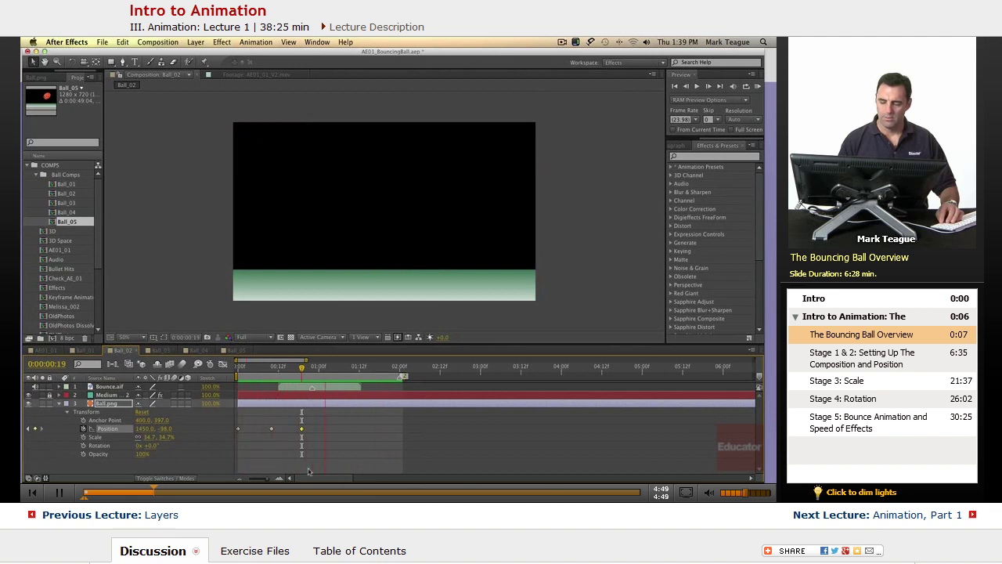
key(space)
key(ctrl+z)
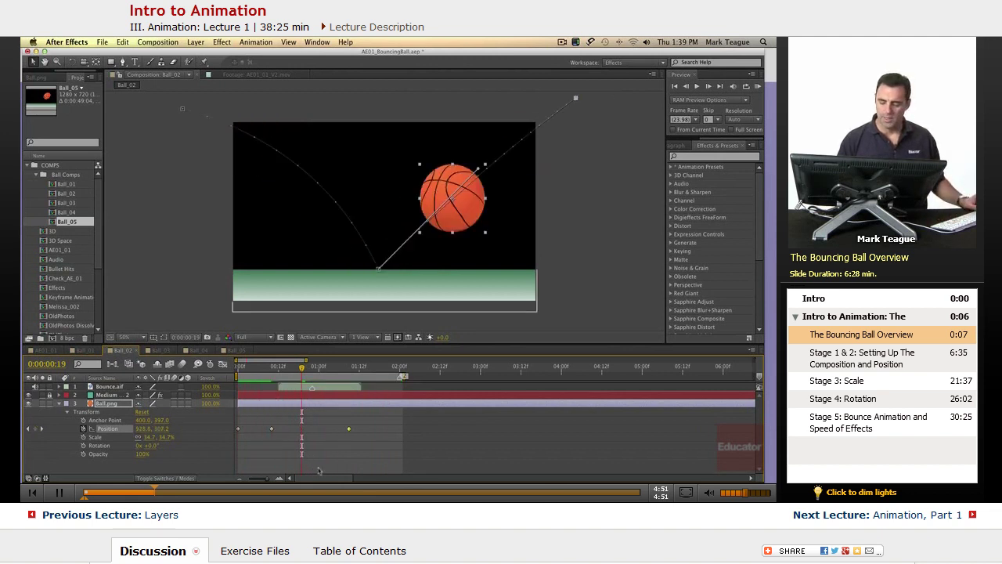
- Undo the earlier change, place the ball at the top-right at 2 seconds, and preview from the start
key(ctrl+z)
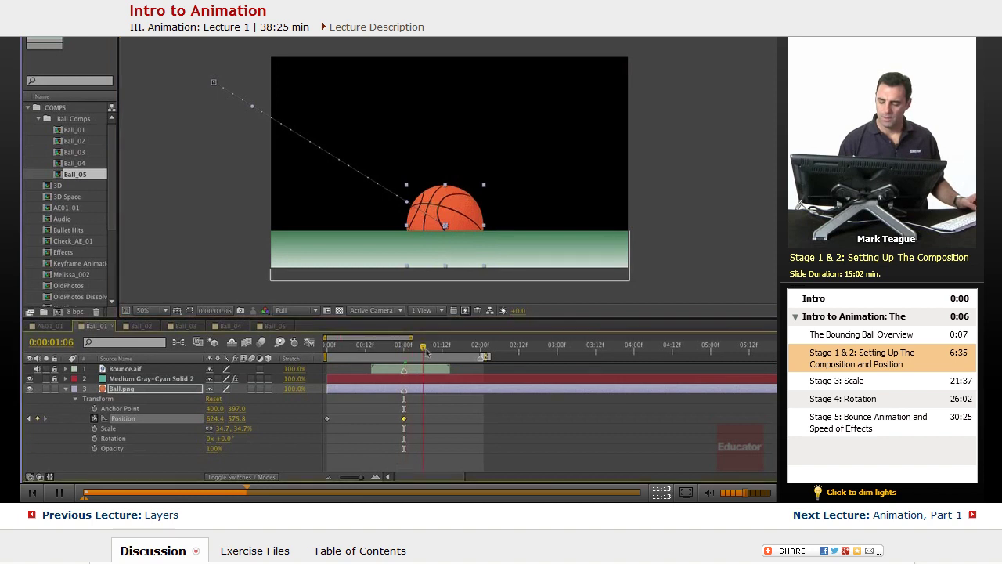
drag(458, 353, 482, 348)
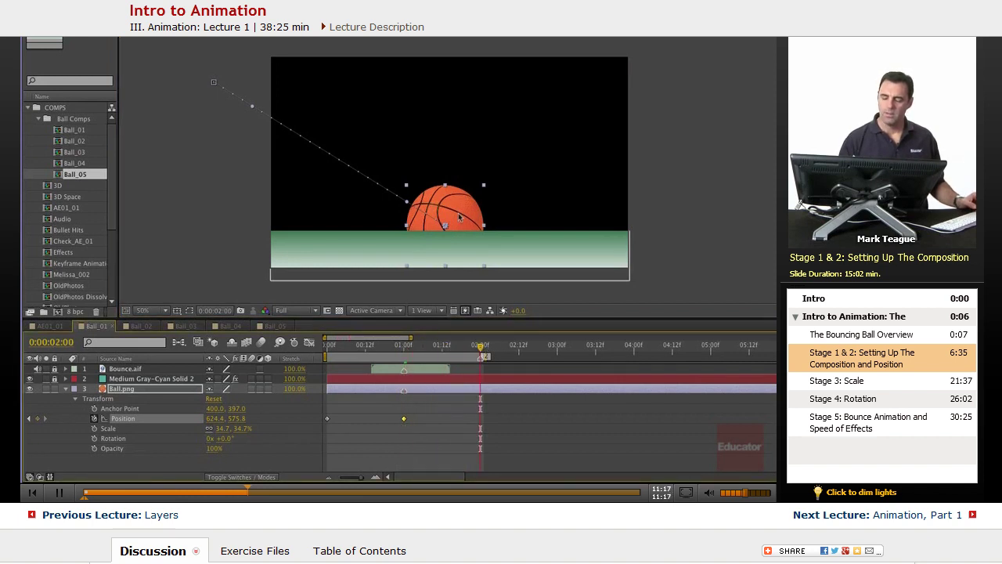
drag(455, 221, 686, 55)
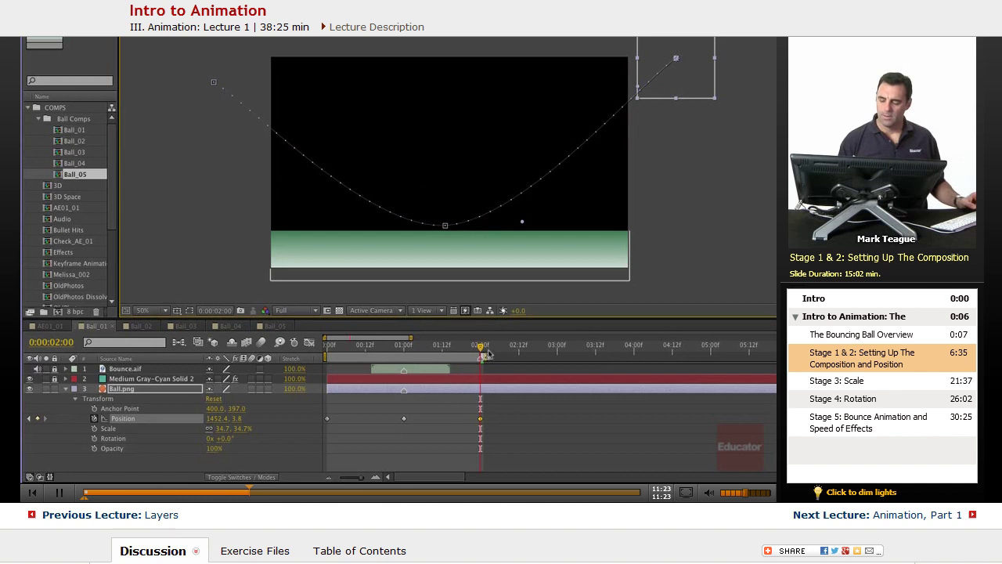
key(Home)
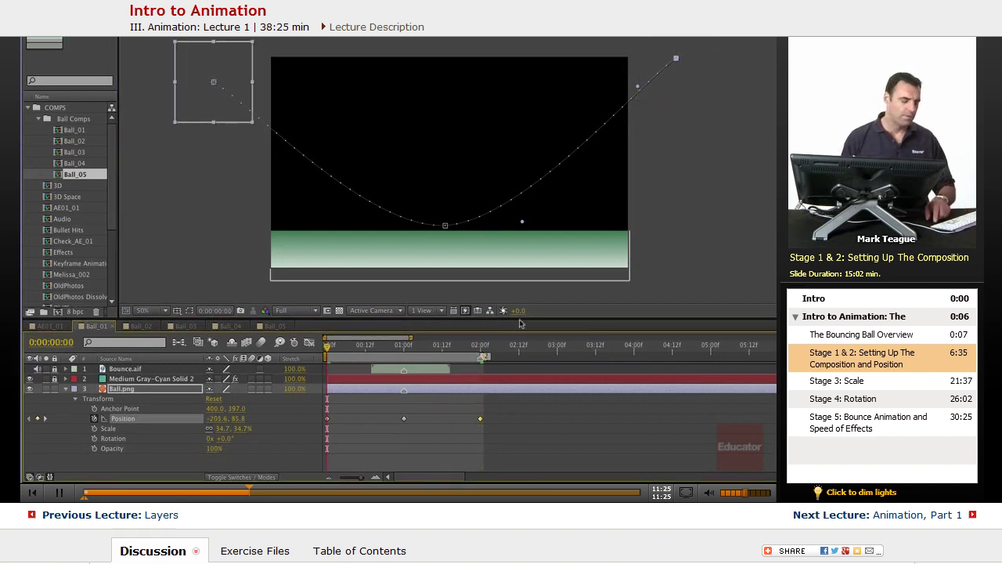
key(space)
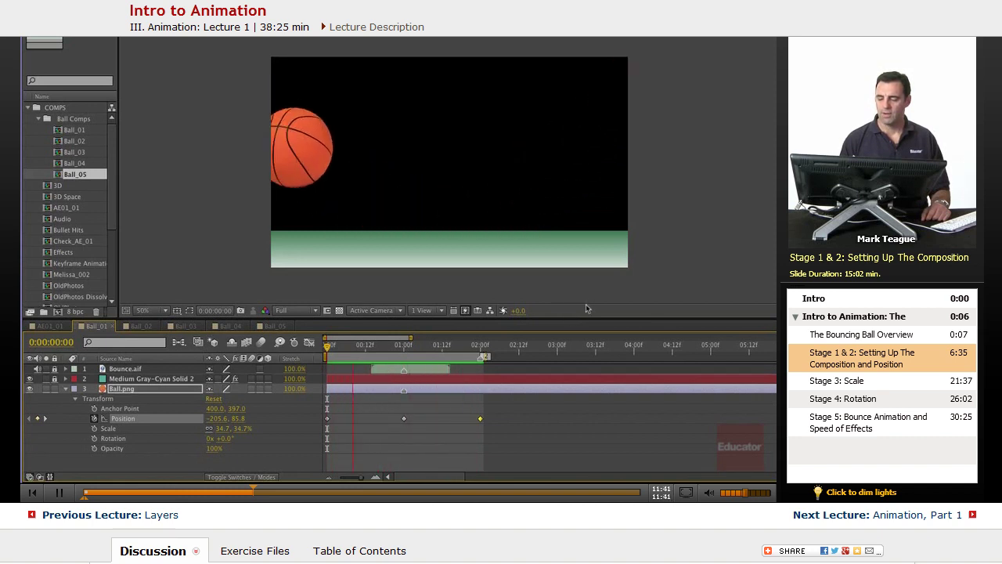
key(space)
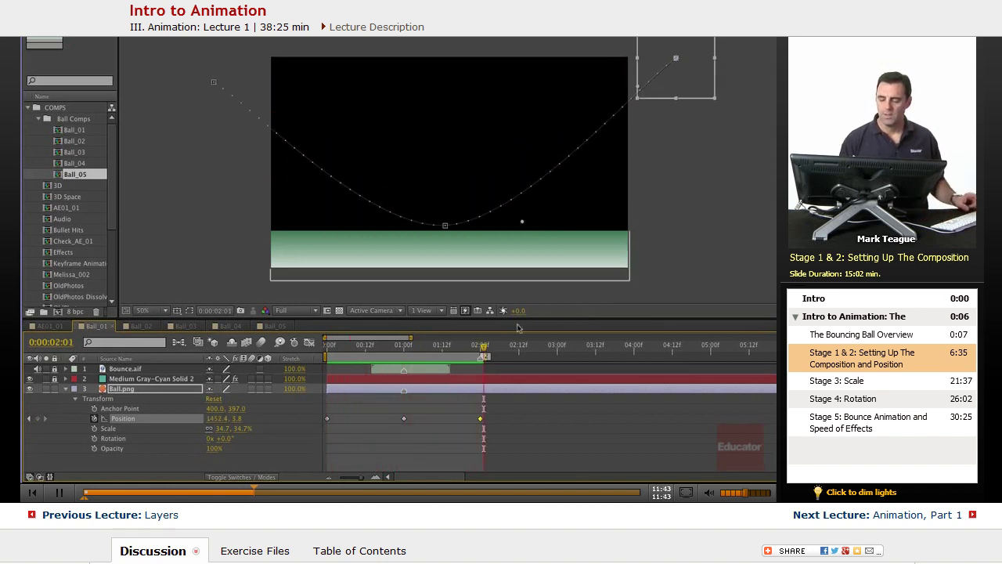
drag(483, 347, 329, 348)
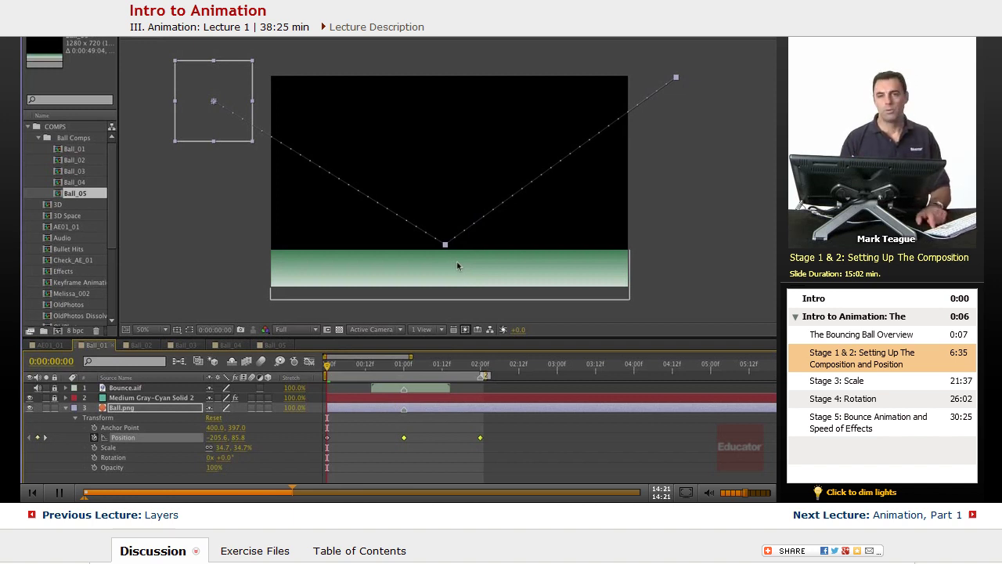
- Play and stop the bounce, deselect the ball, and park the playhead at 0:00:01:00
key(space)
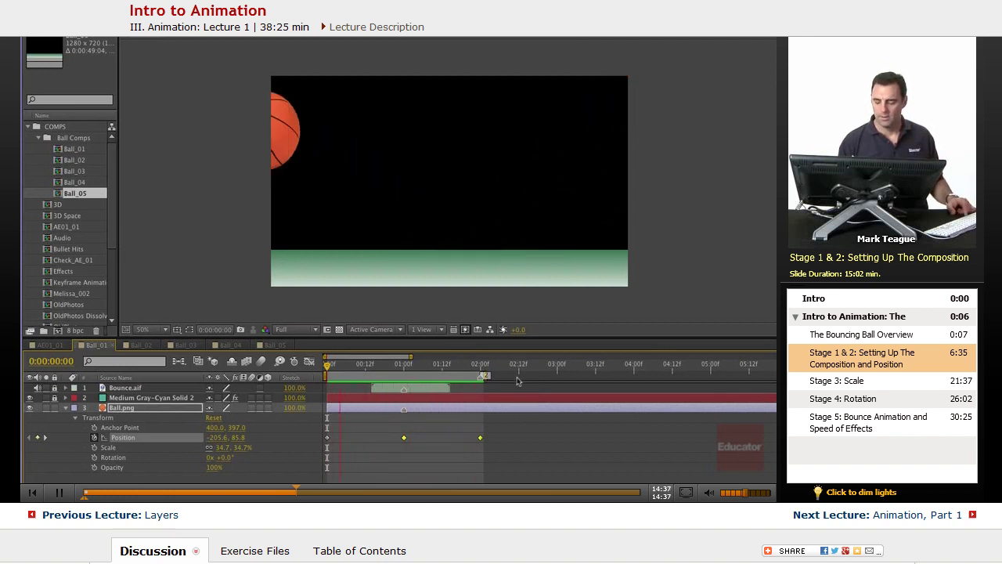
key(space)
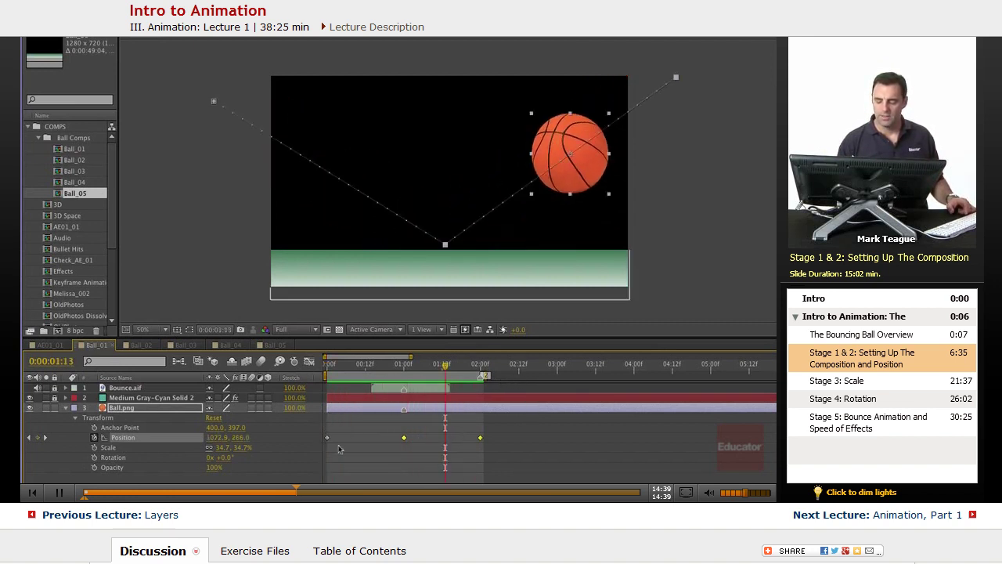
click(495, 425)
drag(445, 368, 327, 364)
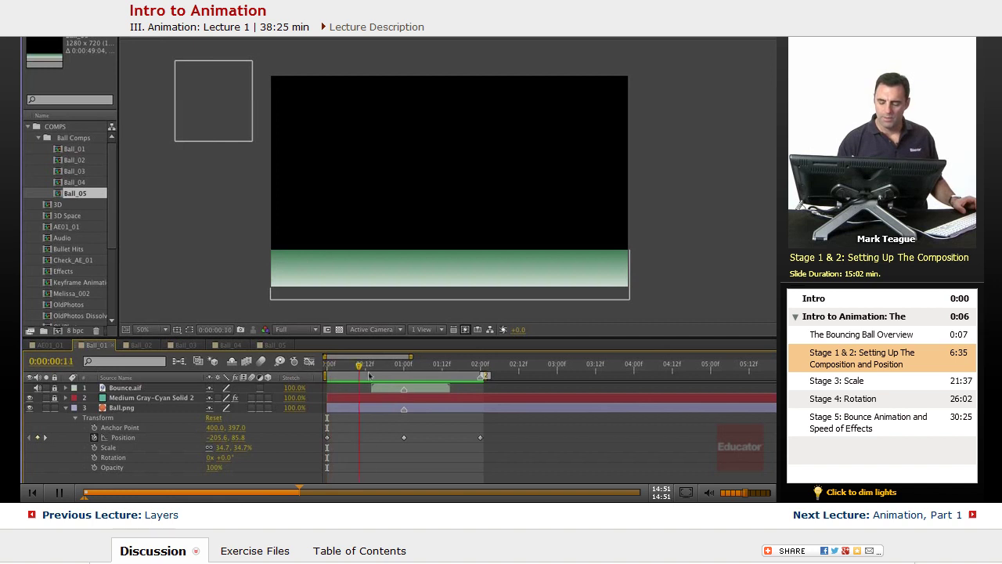
drag(327, 365, 404, 366)
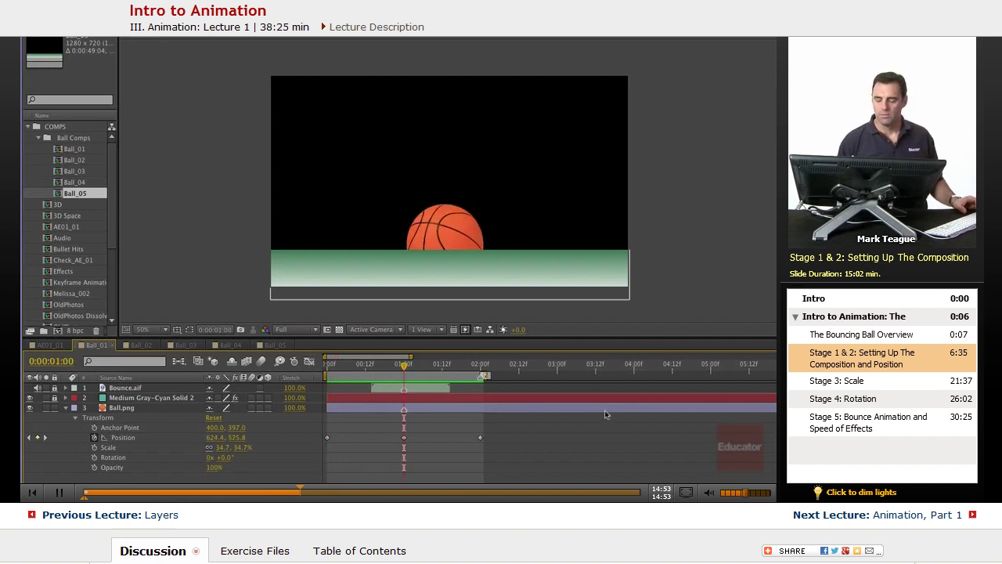
- Move the last Position keyframe to about 01:14f, preview, then shift the floor-contact and later keyframes earlier
click(480, 437)
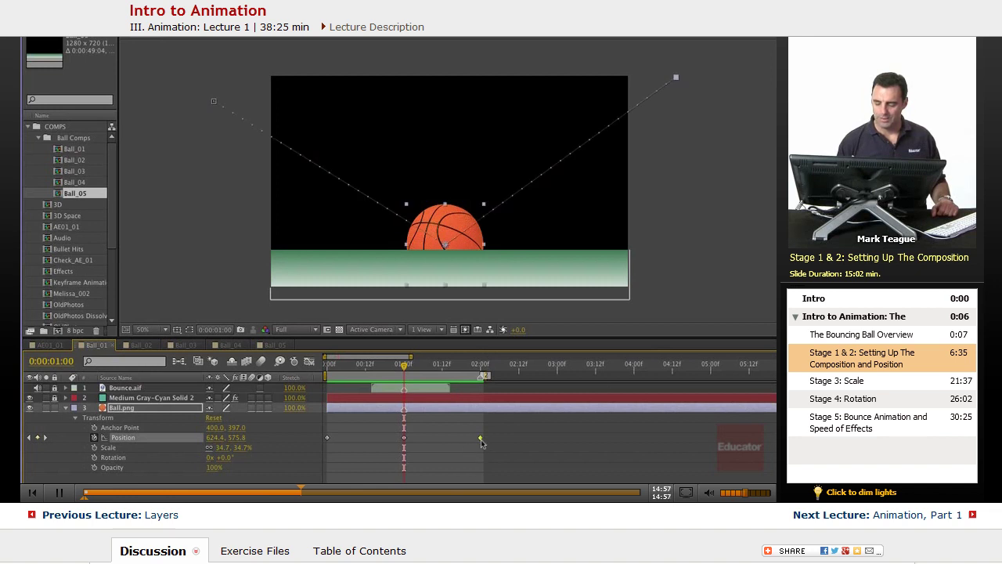
drag(480, 438, 445, 439)
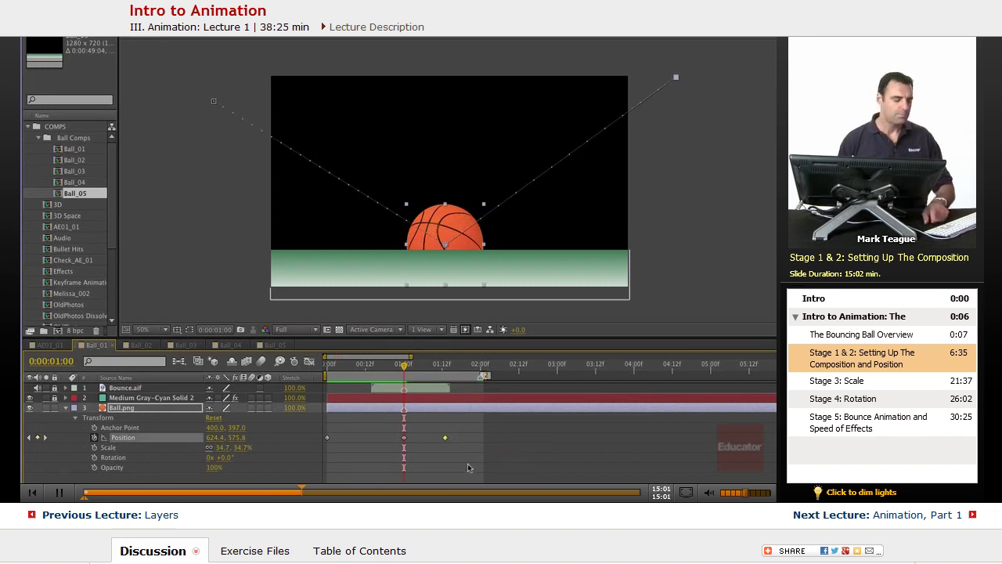
key(space)
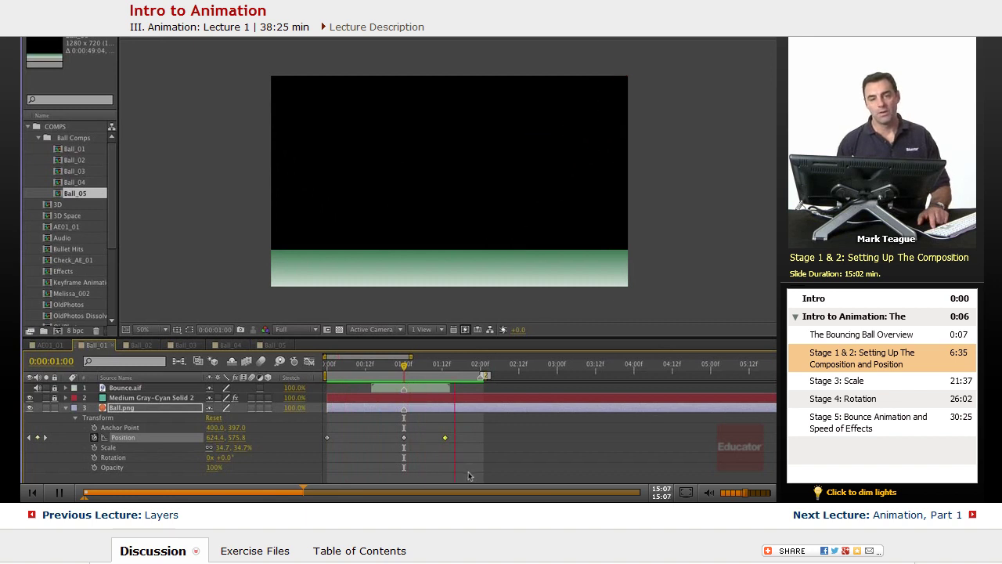
key(space)
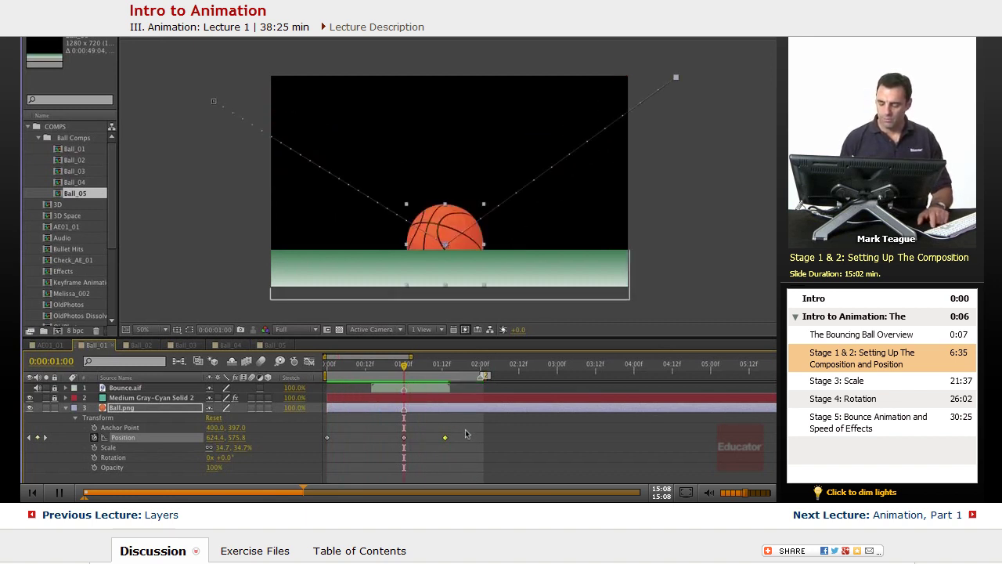
click(404, 438)
drag(403, 441, 365, 443)
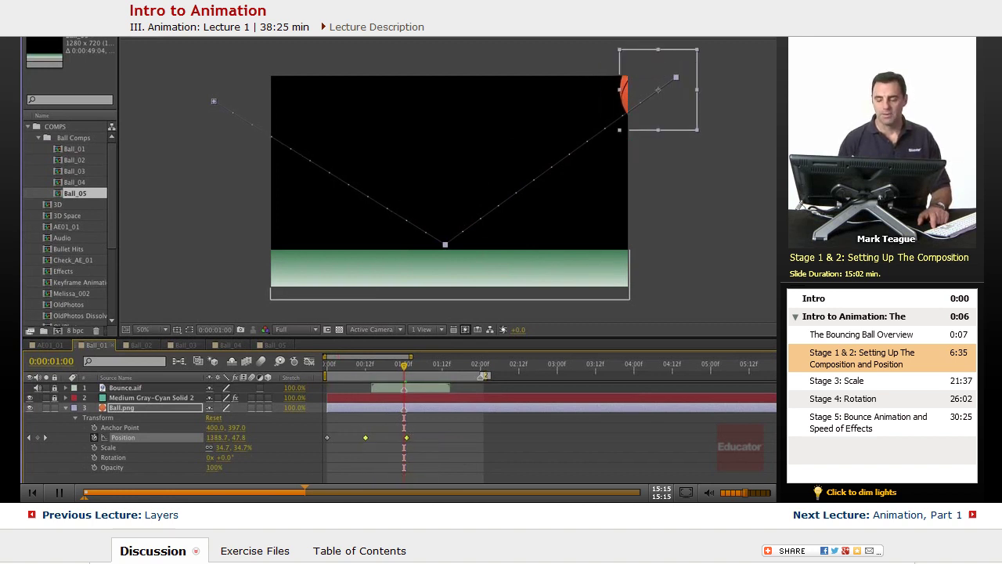
- Preview the bounce, stop at the 1-second frame, and zoom the timeline in around it
key(space)
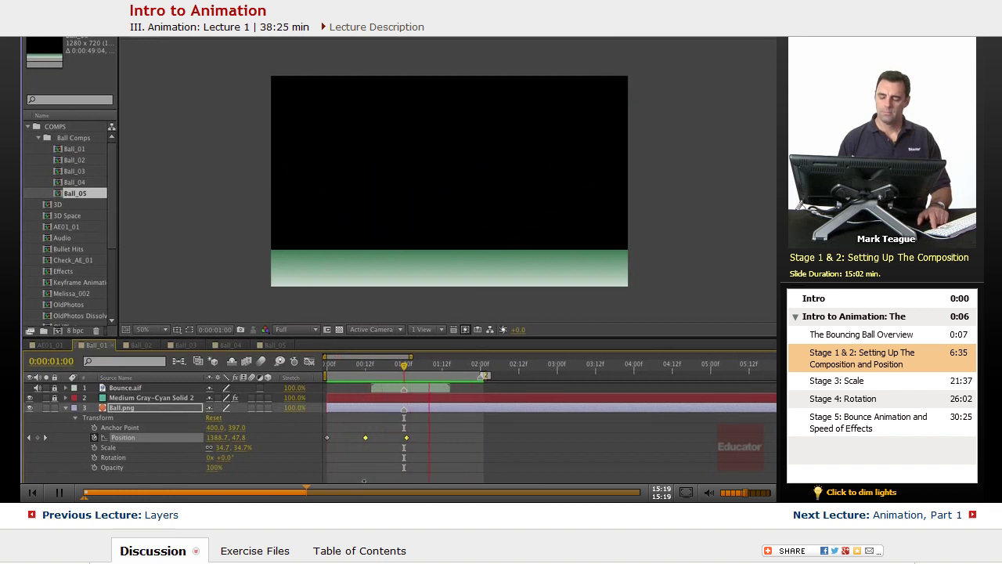
key(space)
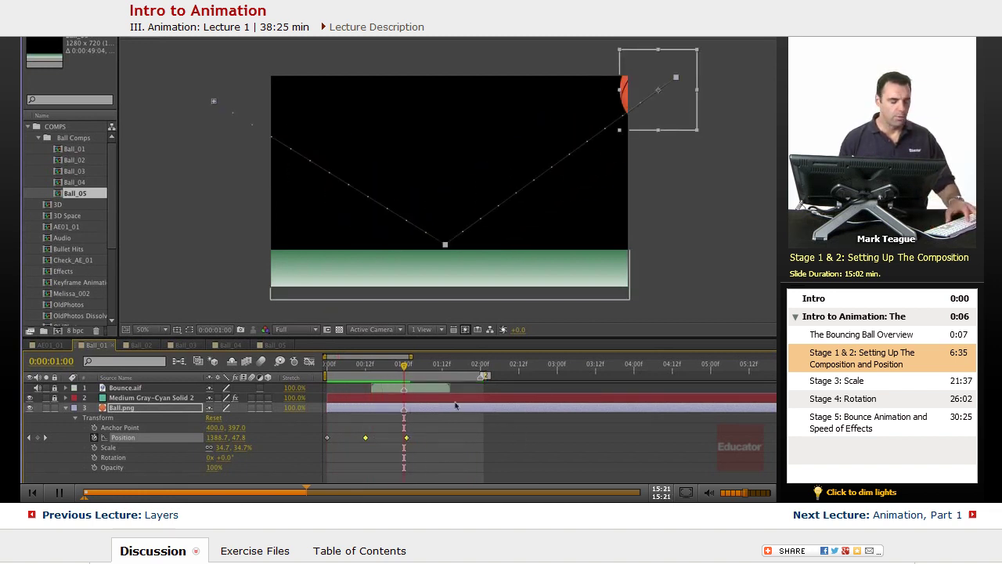
key(equal)
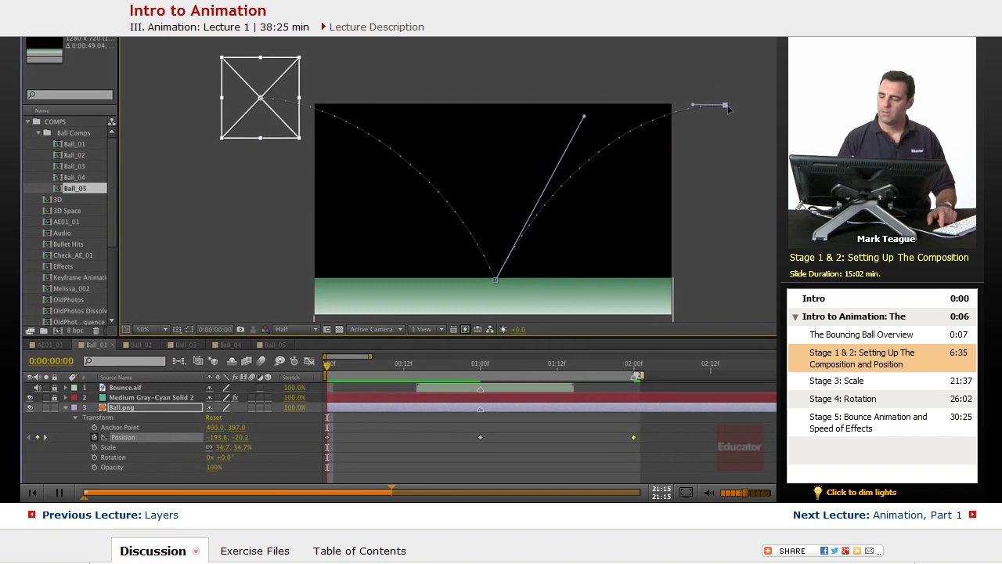
- Refine the Bezier curve of the arc at the bounce point and preview the bounce twice
click(606, 135)
drag(583, 117, 582, 118)
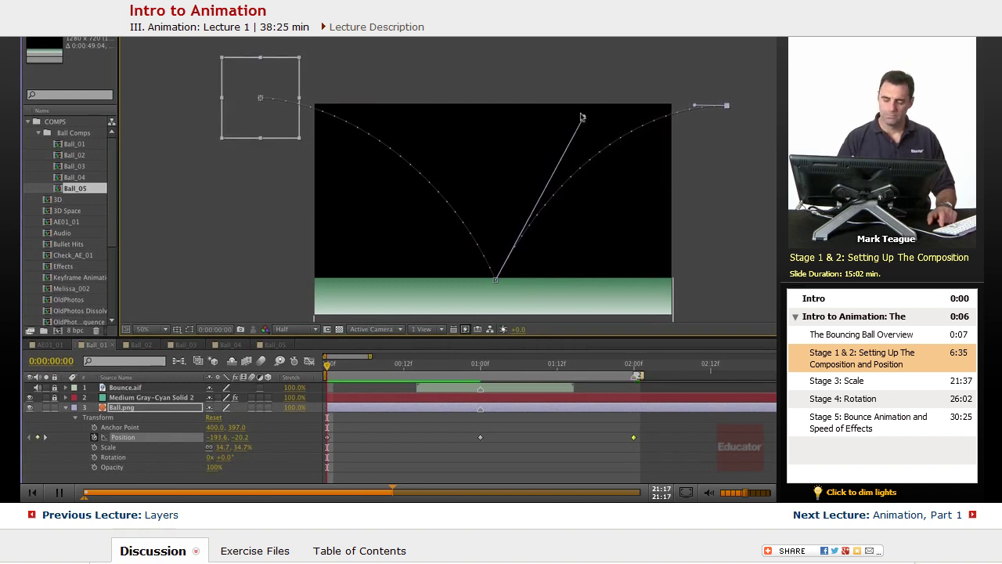
key(space)
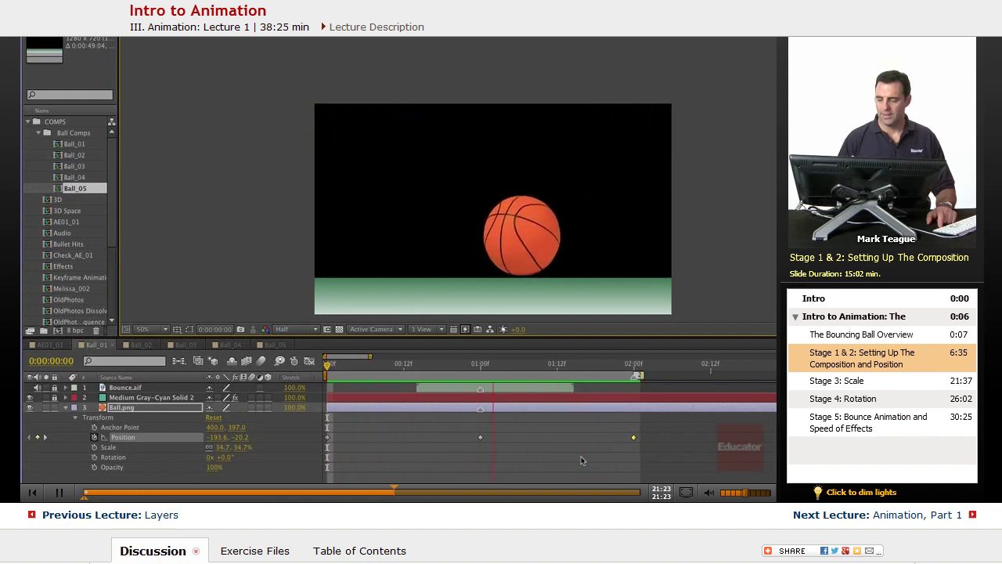
key(space)
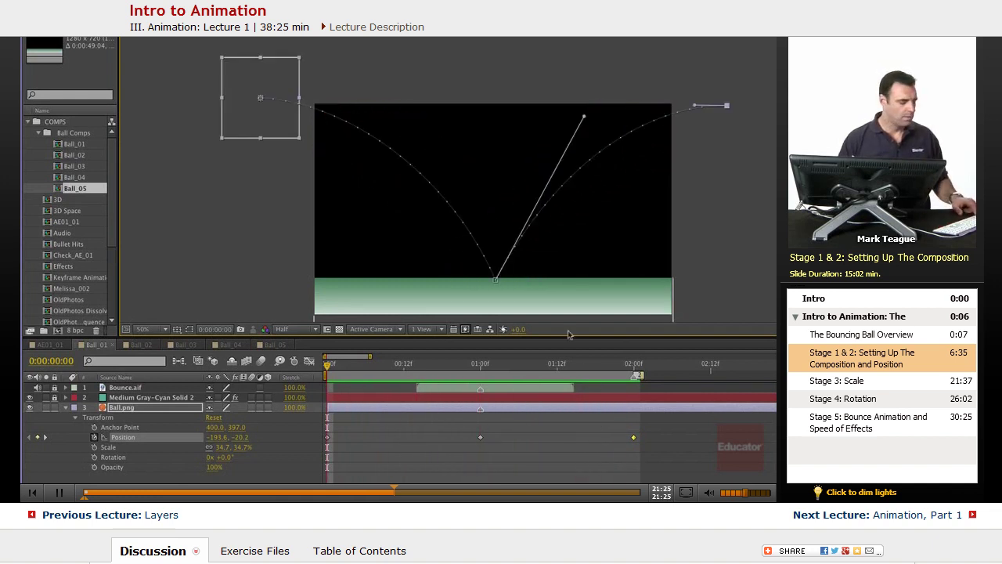
key(space)
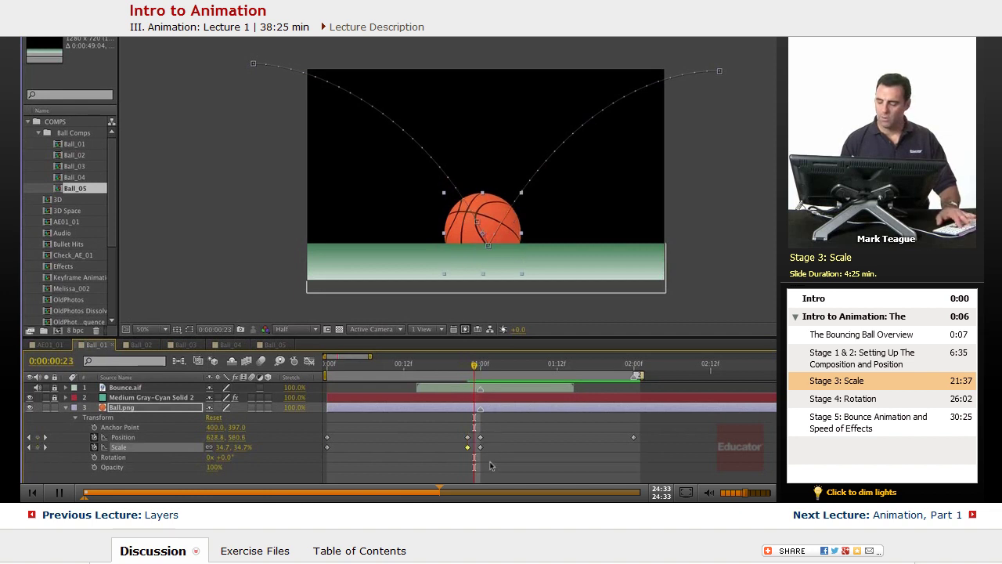
- Add a Position keyframe at 01:02, two frames past floor contact, then step back and zoom the timeline in twice
key(Page_Down)
key(Page_Down)
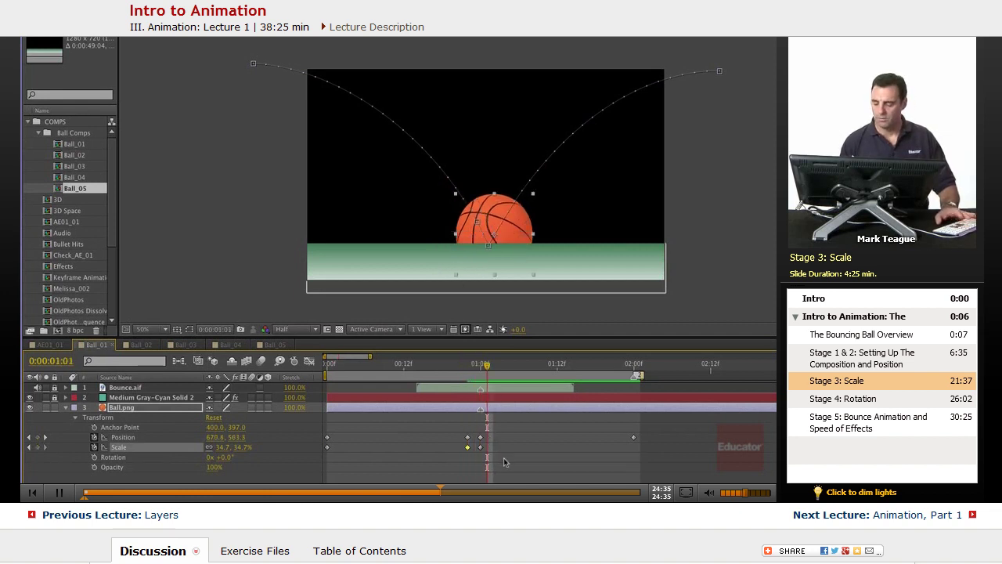
click(38, 436)
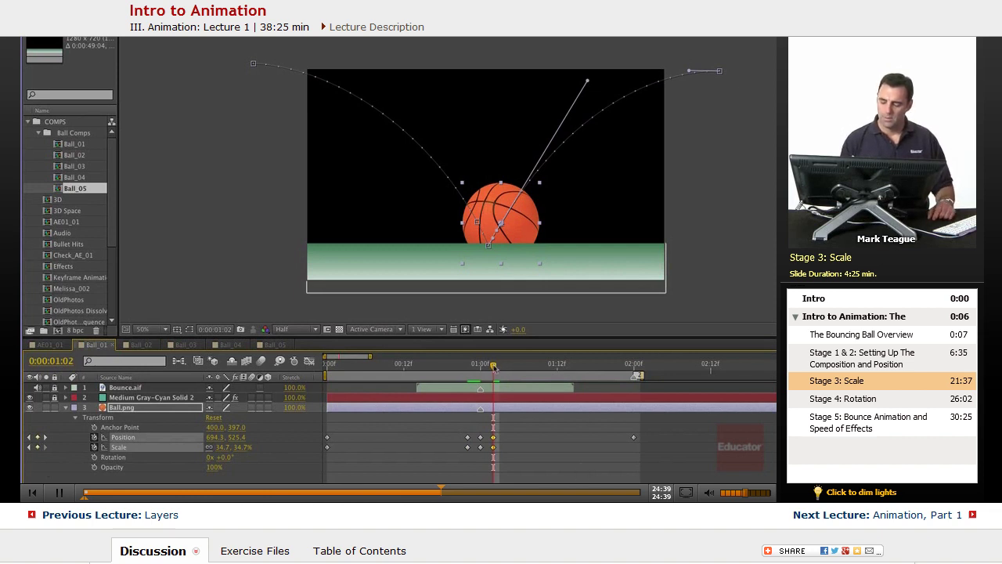
key(Page_Up)
key(Page_Up)
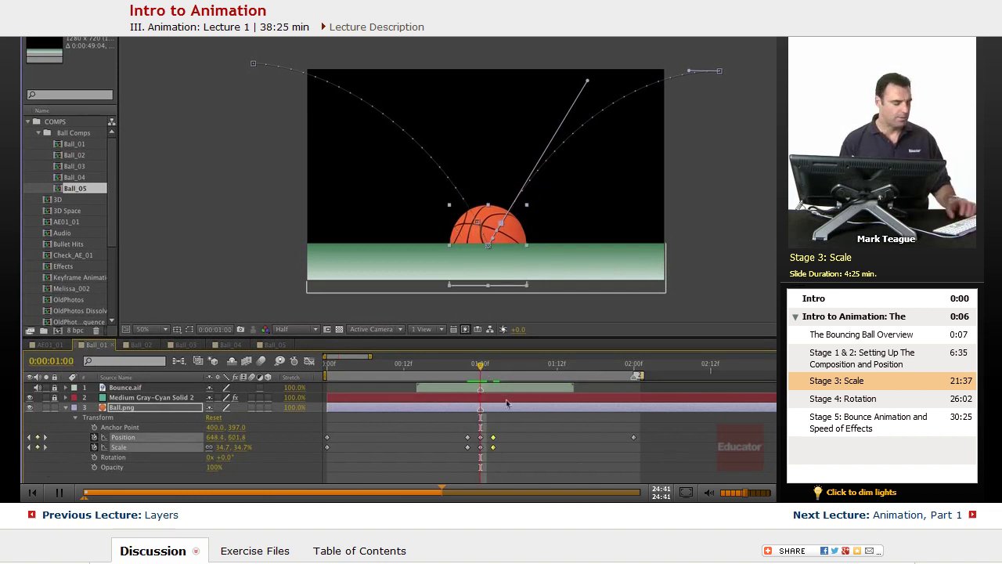
key(equal)
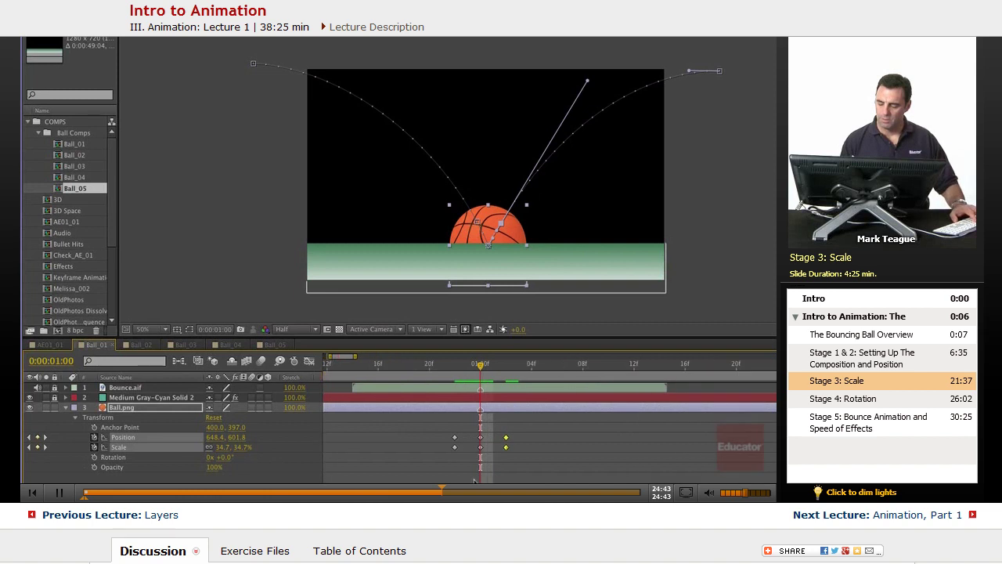
key(equal)
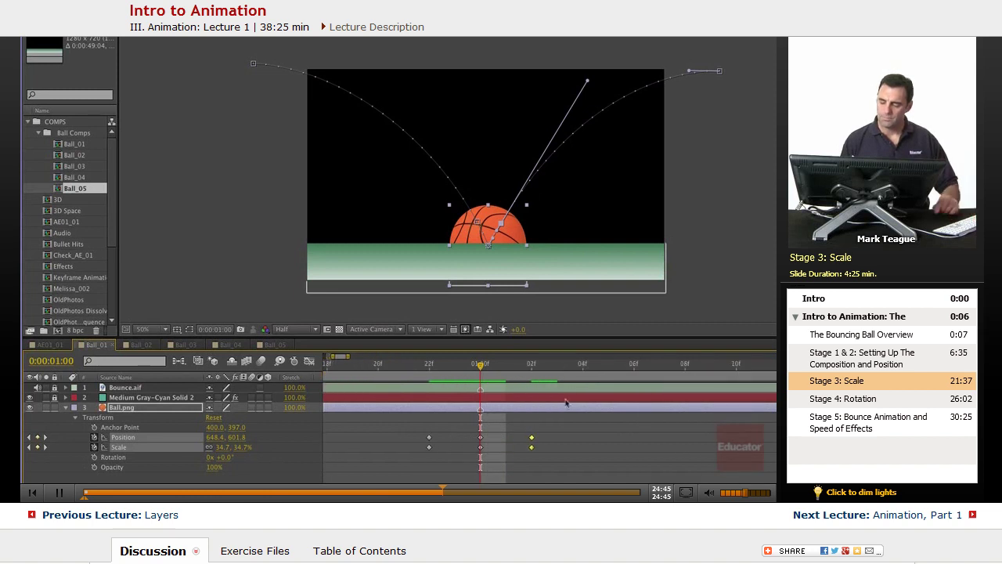
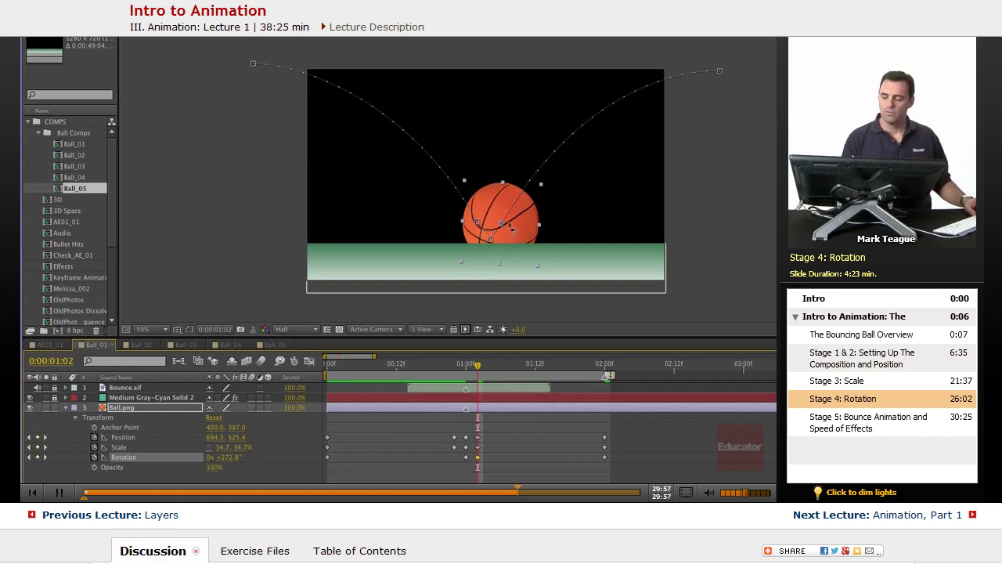
- Spin the ball at the ground-contact frame to 1x +196.9° rotation and preview the bounce
drag(517, 227, 523, 234)
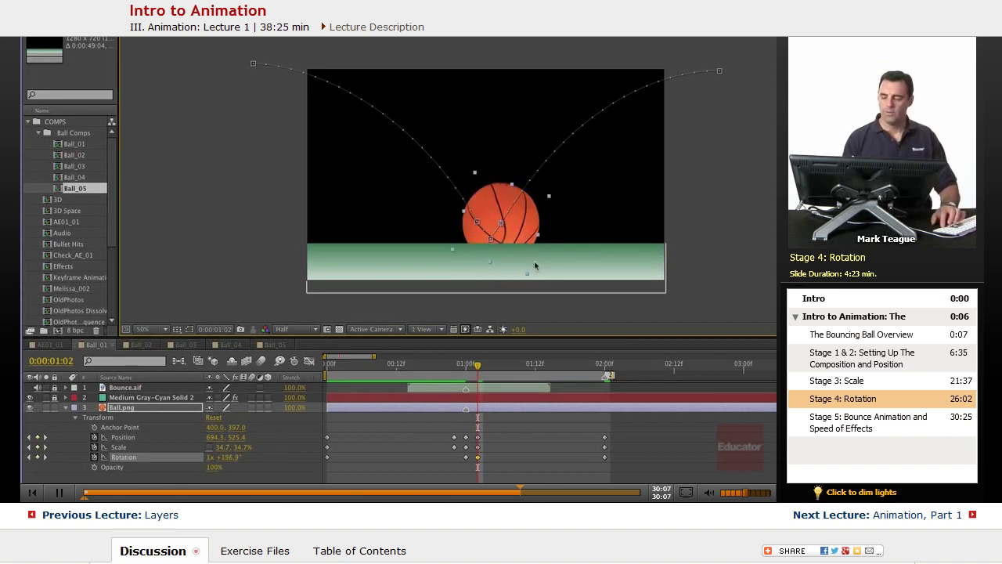
key(space)
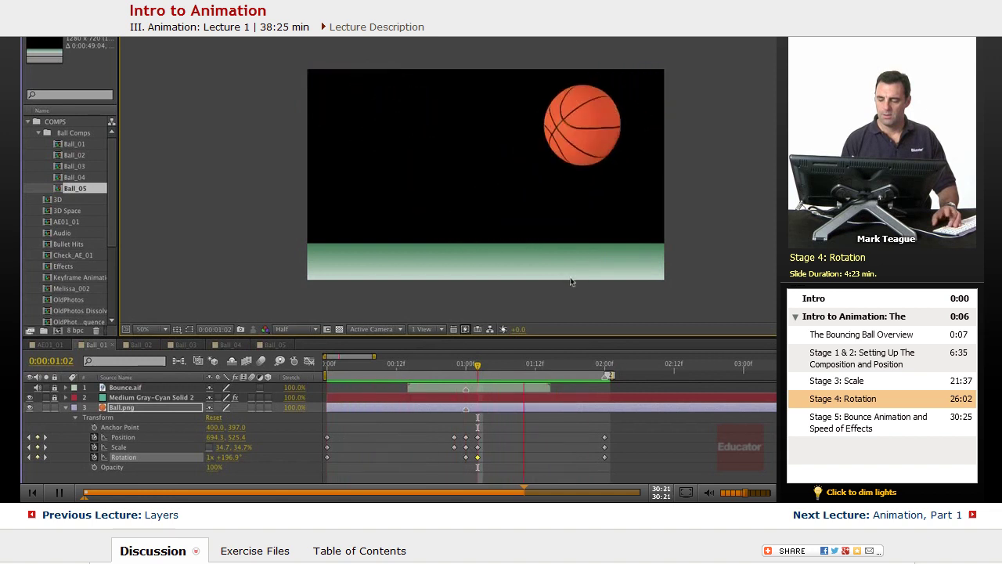
key(space)
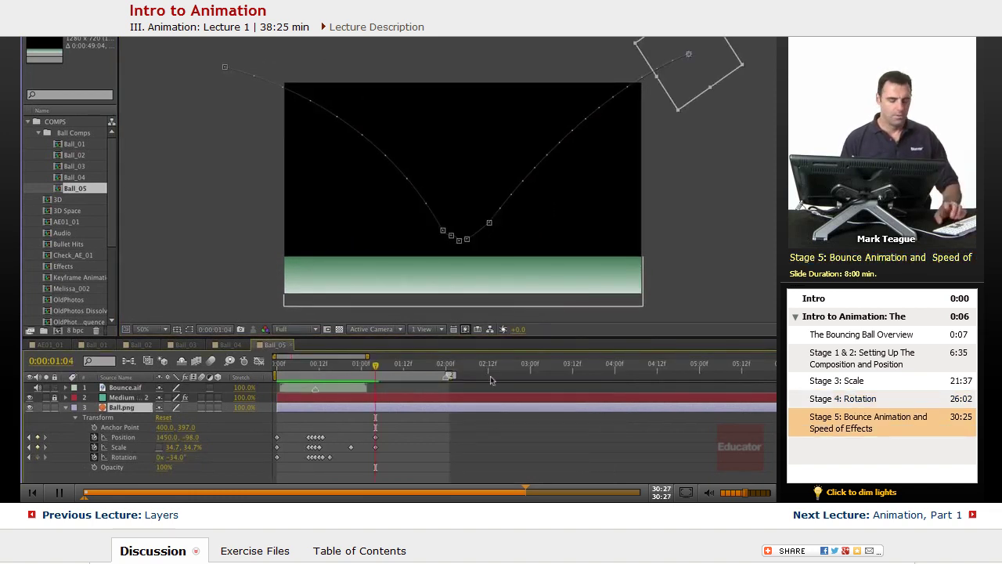
- Preview the Ball_05 bounce, then inspect Ball_04 at its ground-contact frame
key(space)
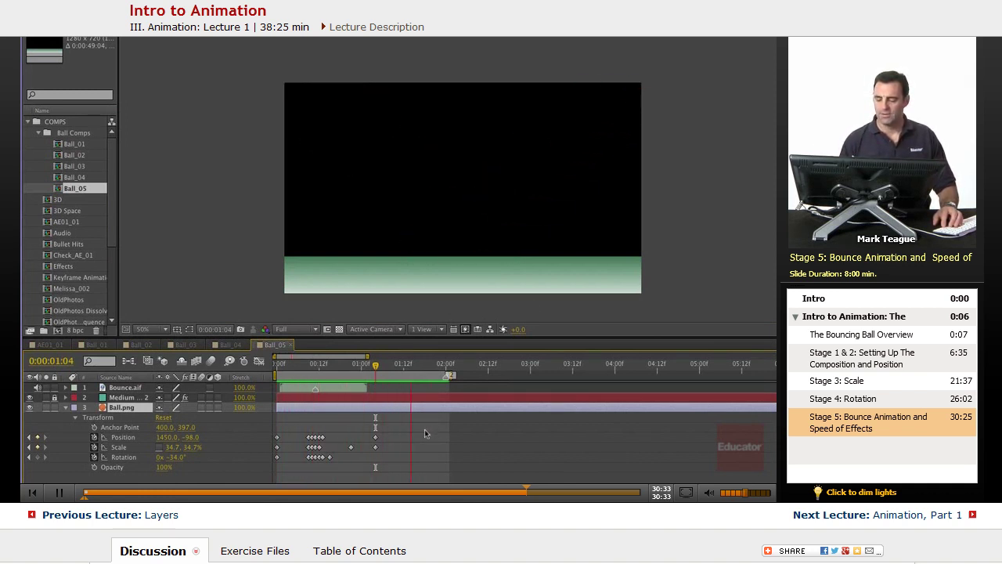
key(space)
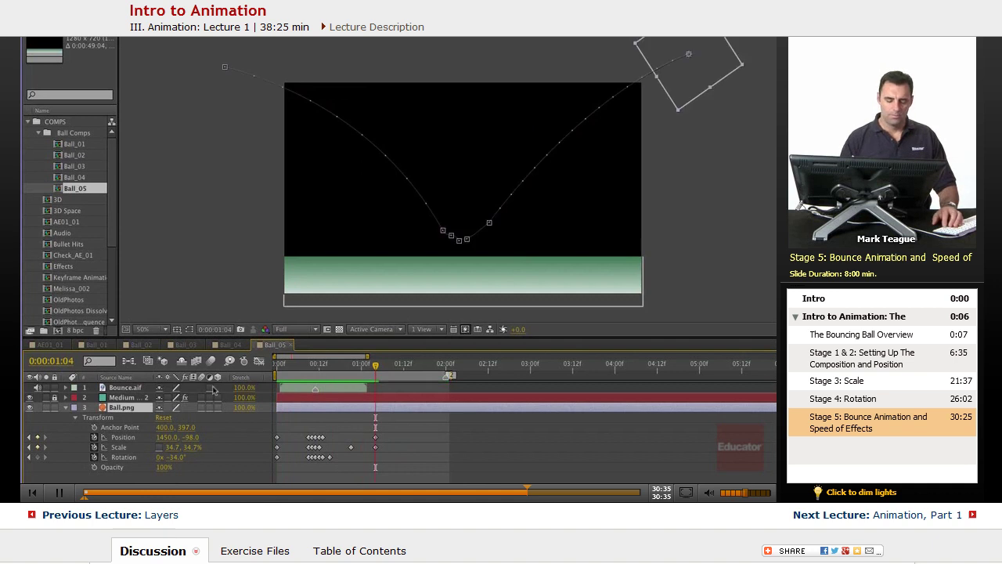
click(230, 346)
click(435, 365)
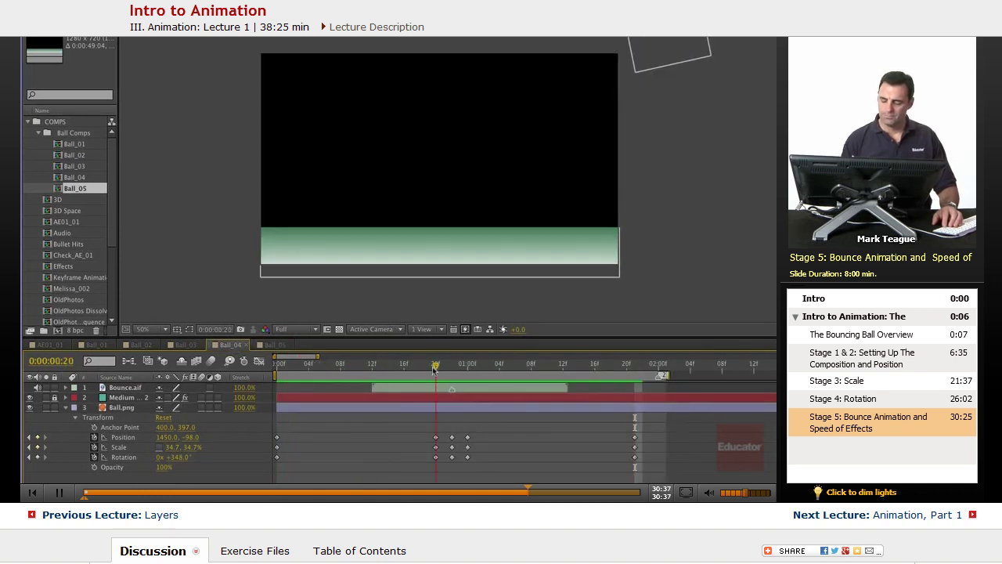
- Replay Ball_05 from the first frame with the timeline zoomed in, then return to Ball_01
click(267, 344)
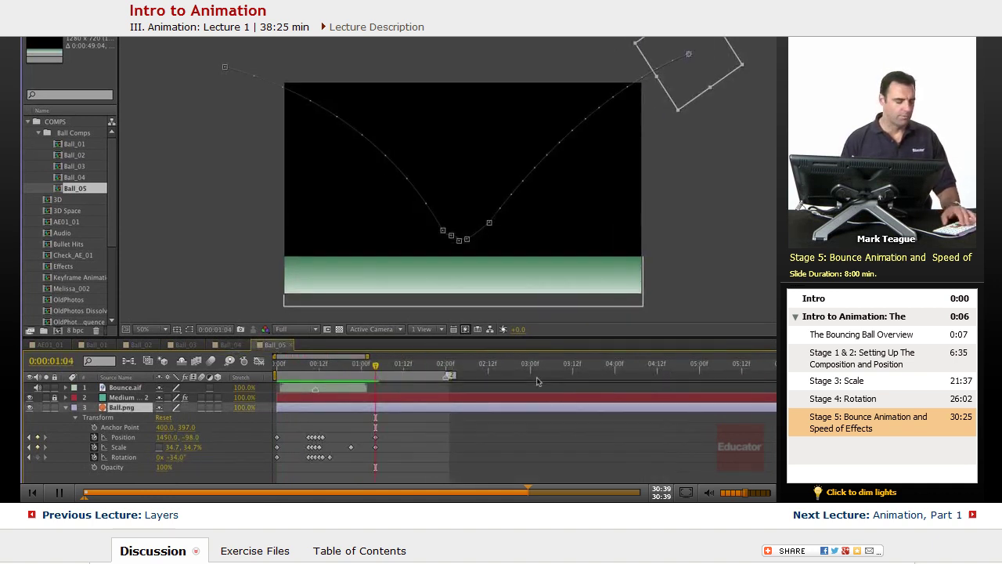
key(Home)
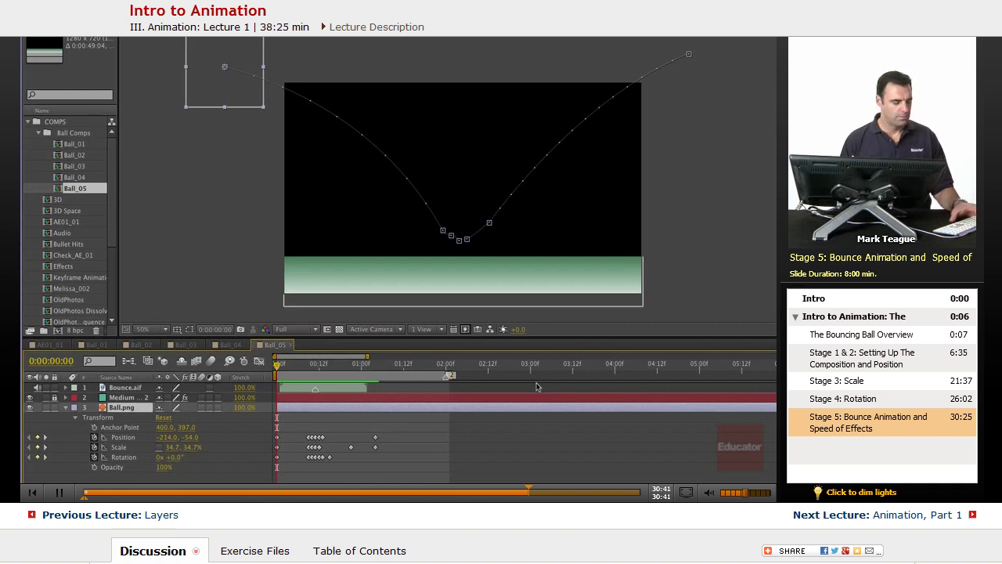
key(equal)
key(equal)
key(space)
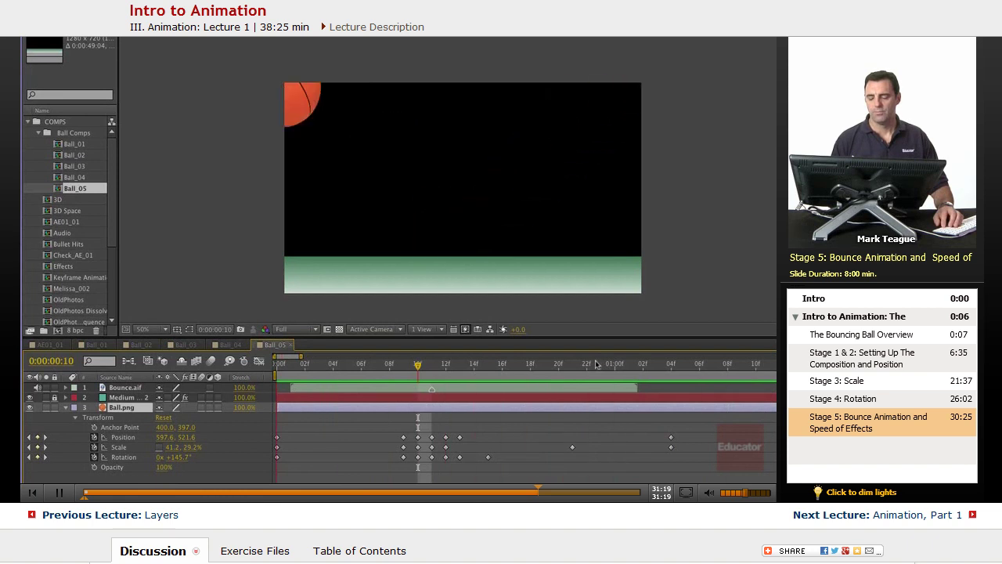
key(space)
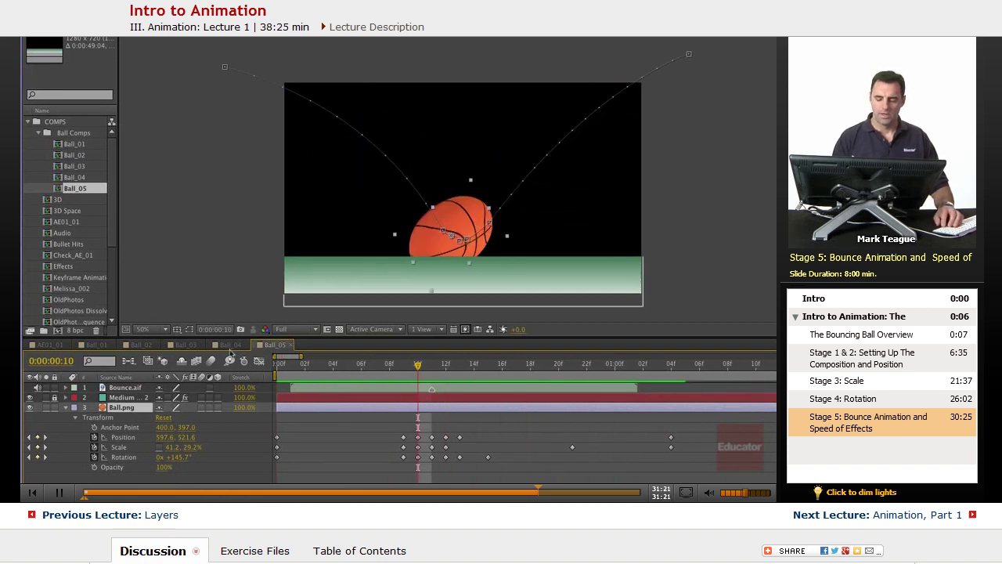
click(230, 345)
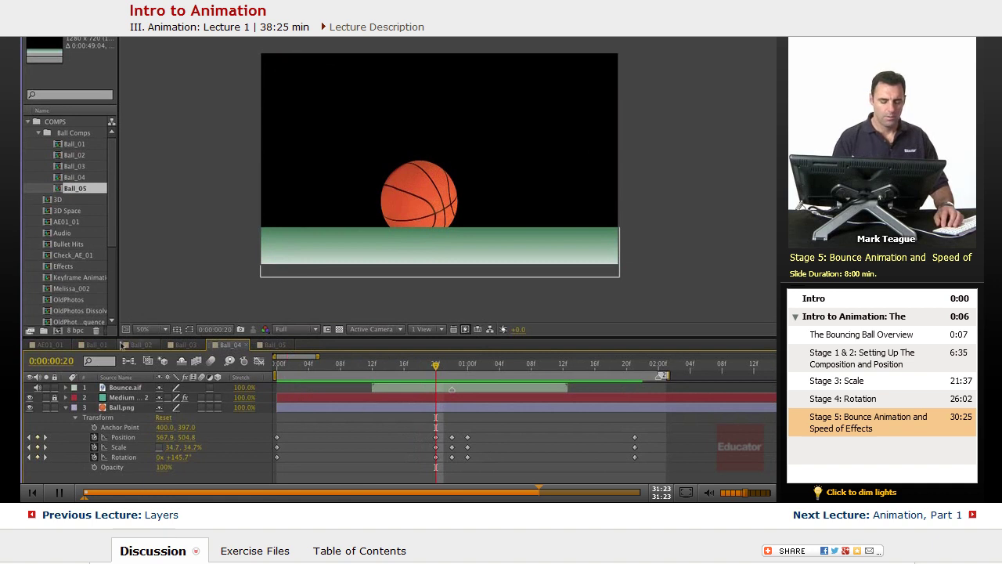
click(112, 345)
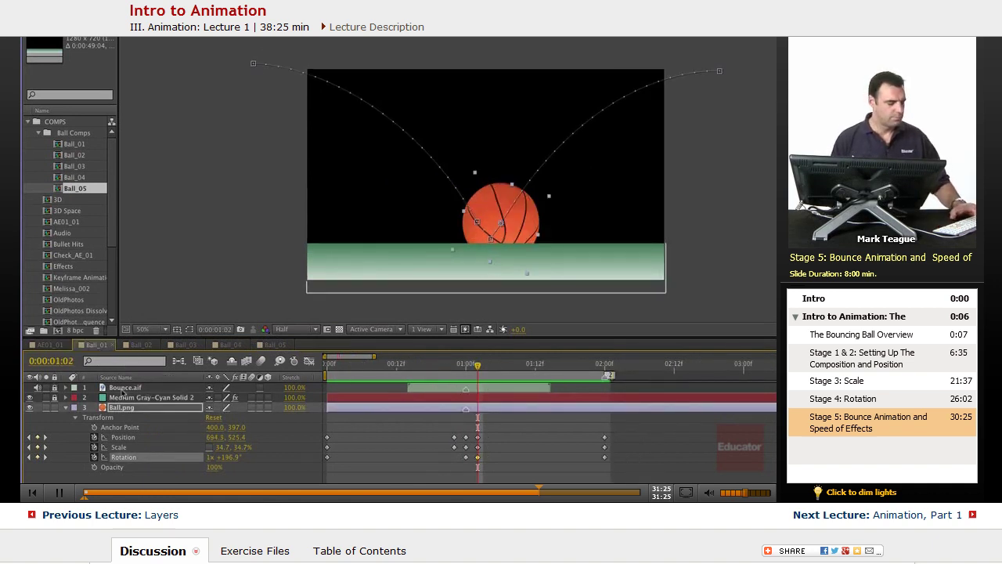
- Set the current time to 1:00, narrow the layer name column, and preview Ball_01 from the start
key(=)
drag(478, 368, 441, 374)
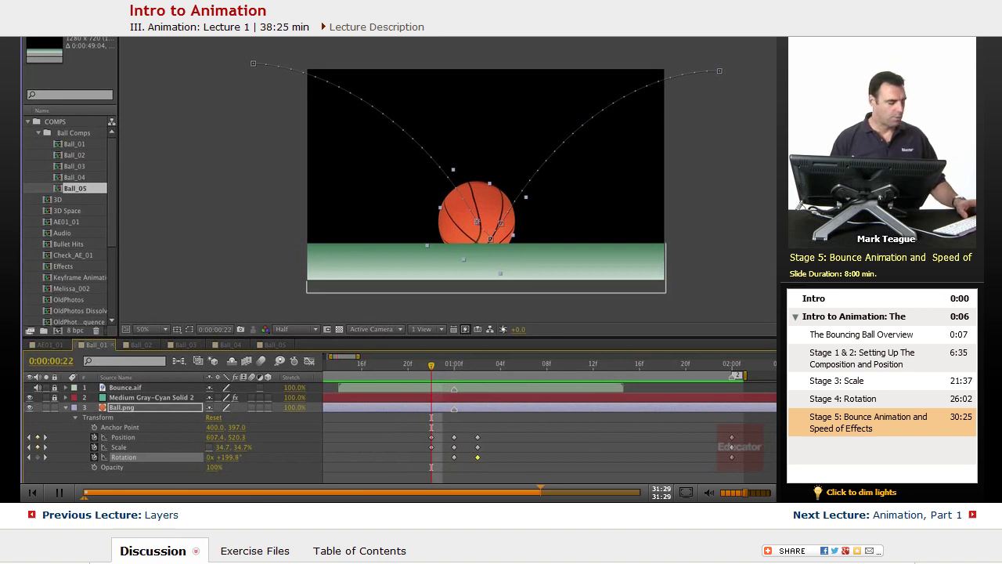
key(minus)
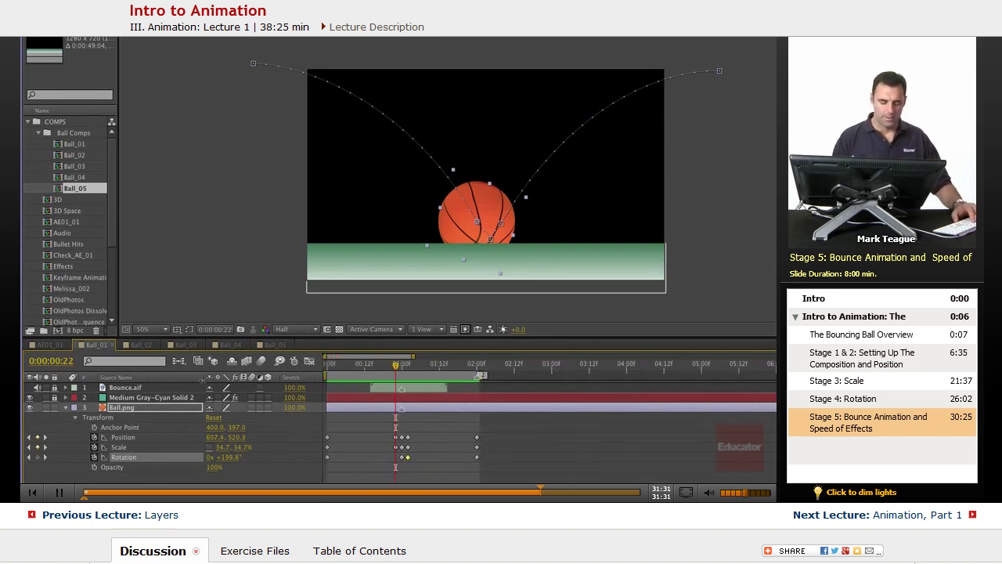
mouse_move(202, 377)
mouse_down()
mouse_move(173, 378)
mouse_move(188, 387)
mouse_up()
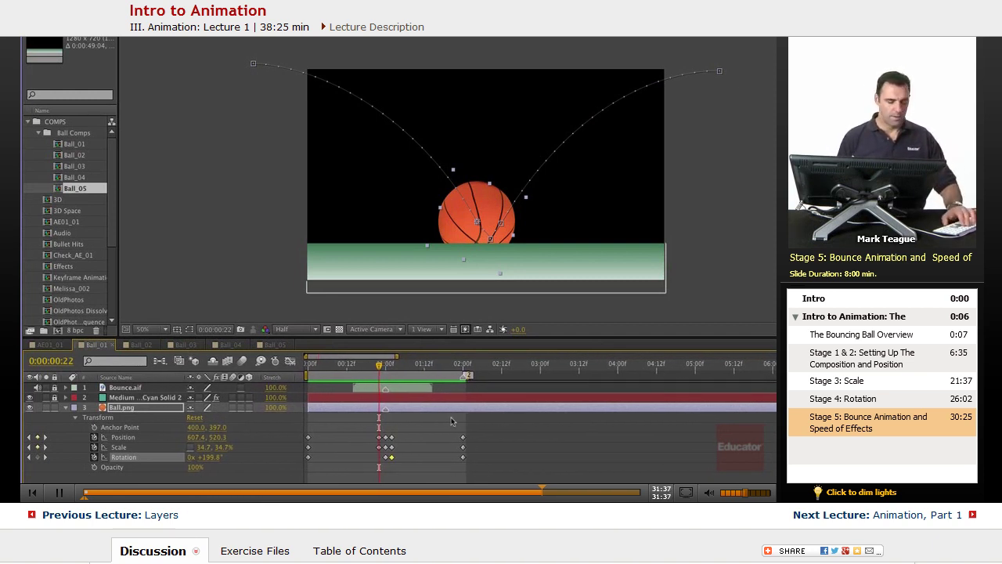
key(Home)
key(space)
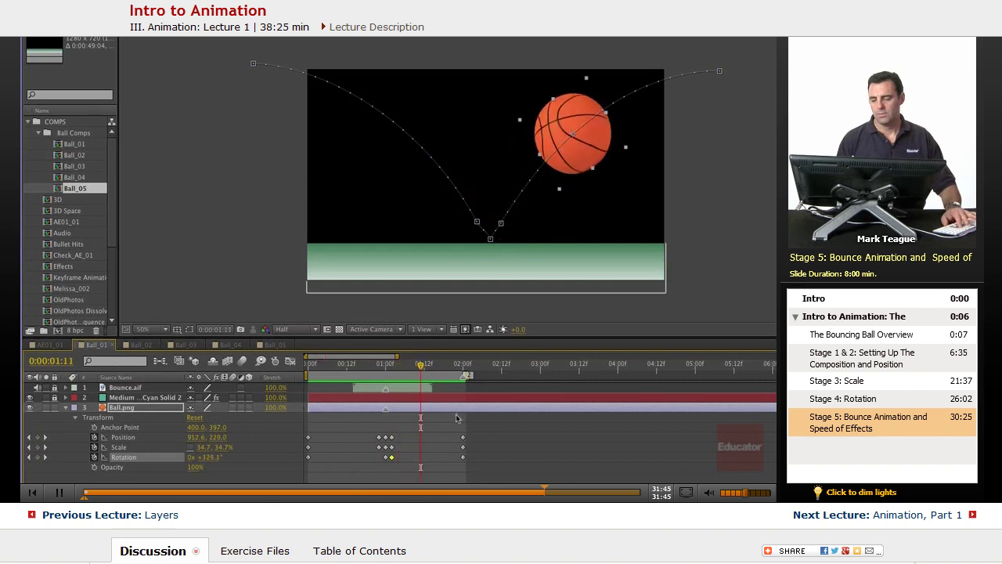
- Delete the final Rotation keyframe at 2:00 and preview the remaining spin
drag(473, 457, 462, 463)
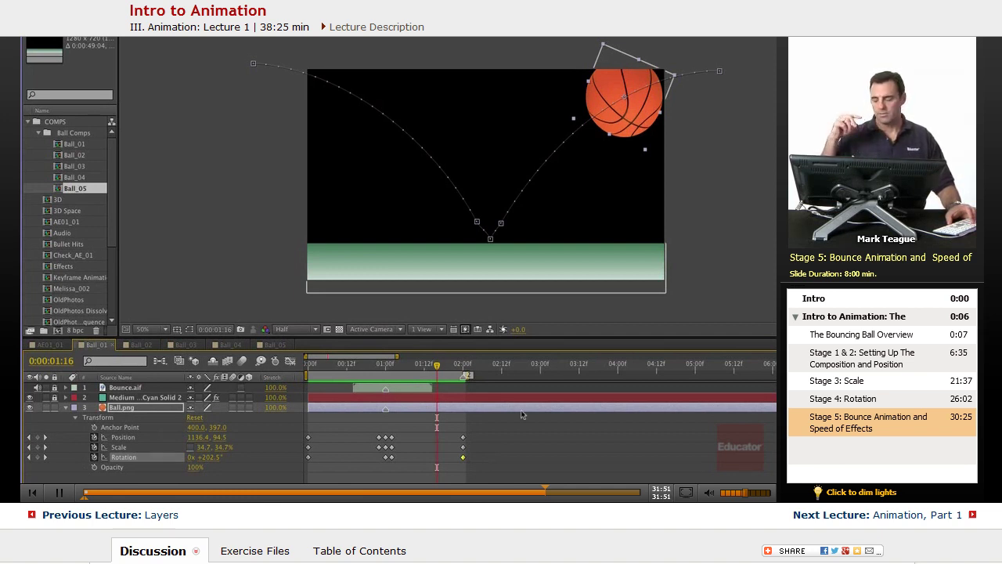
key(Delete)
key(space)
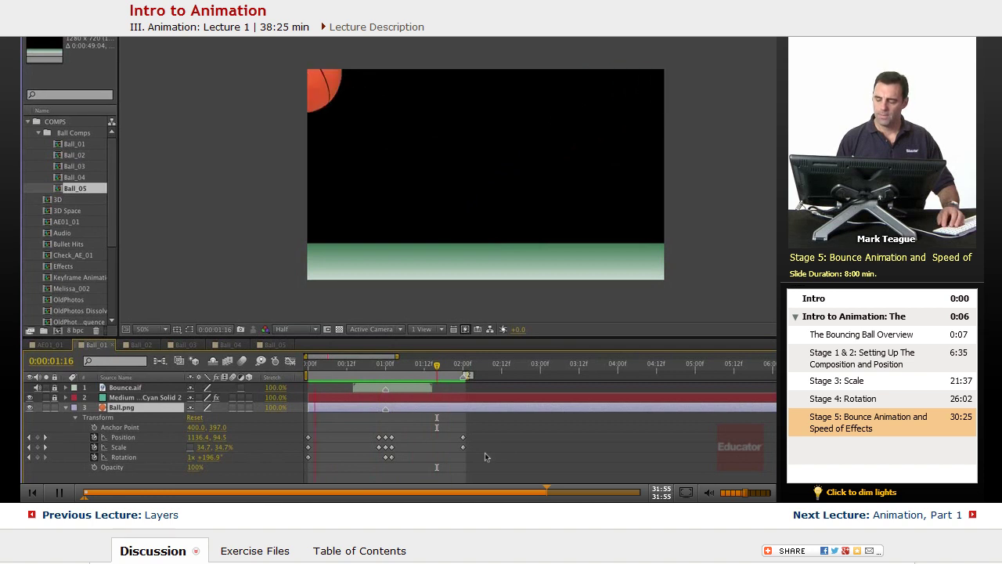
click(469, 365)
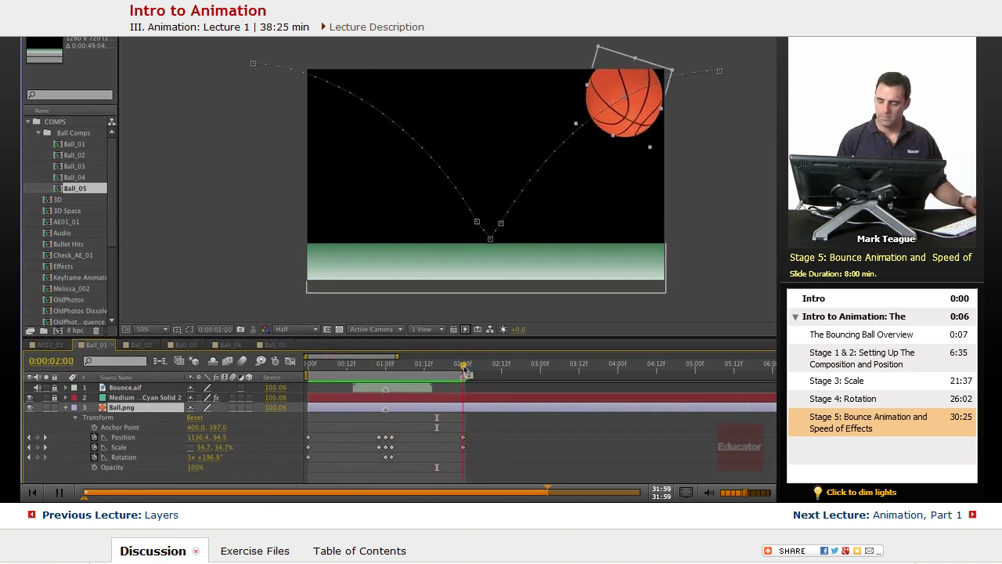
- At 2:01, rotate the exiting ball to add a final Rotation keyframe of 1x +321.7°
drag(465, 373, 468, 373)
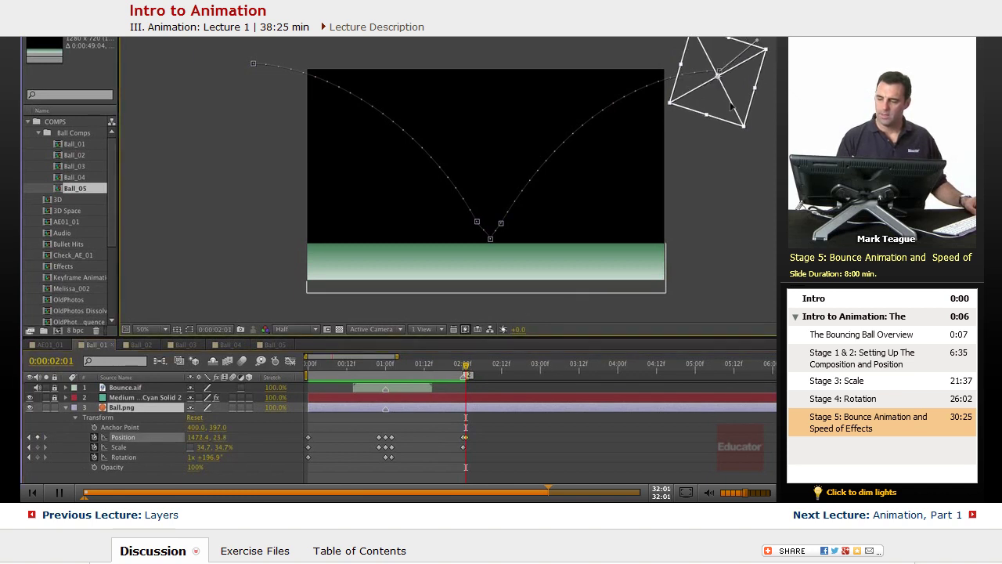
mouse_move(681, 170)
mouse_down()
mouse_move(657, 184)
mouse_move(669, 180)
mouse_up()
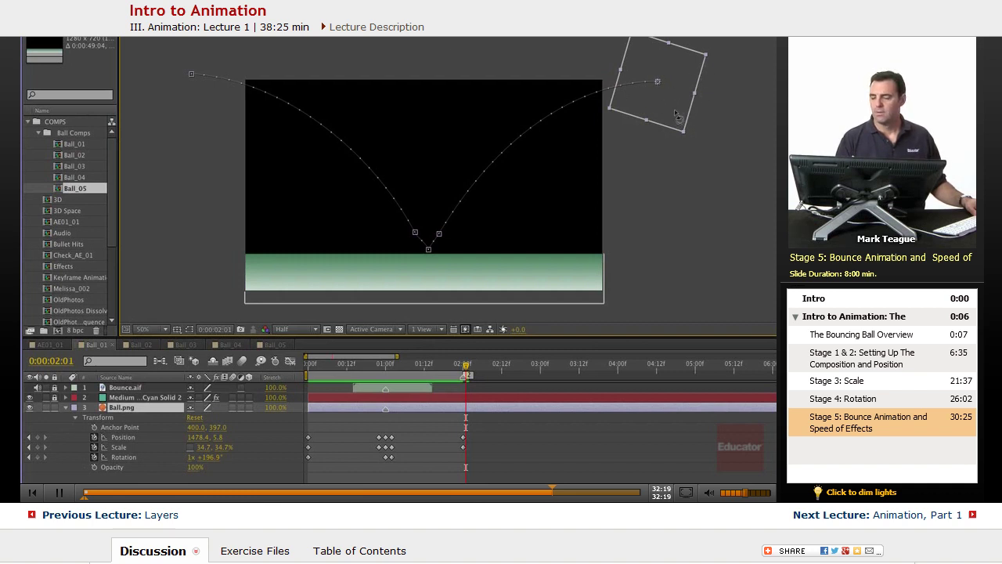
drag(678, 116, 671, 139)
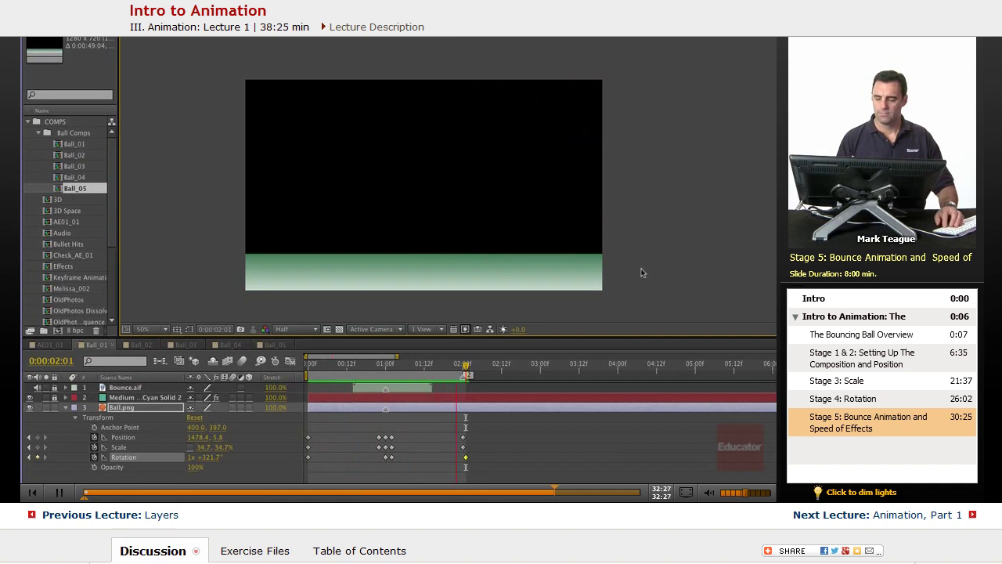
click(529, 408)
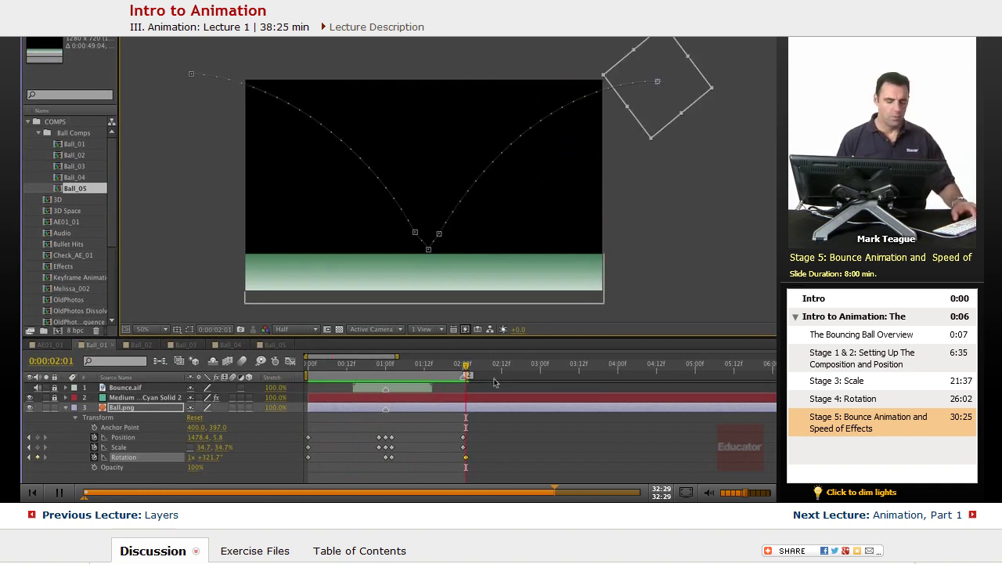
- Zoom the timeline in and step frame by frame through the bounce around 1:02
key(=)
scroll(540, 423, left, 3)
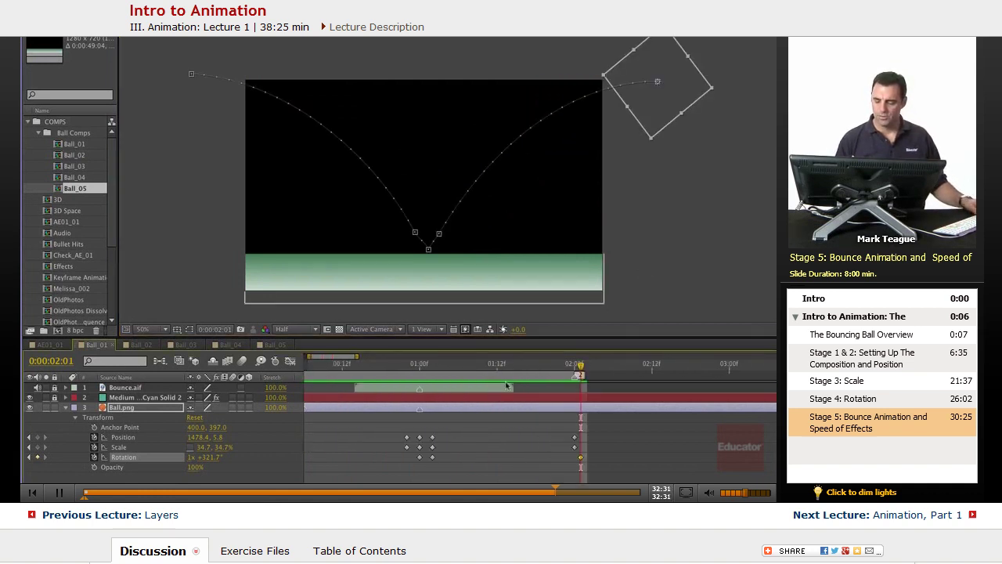
click(432, 365)
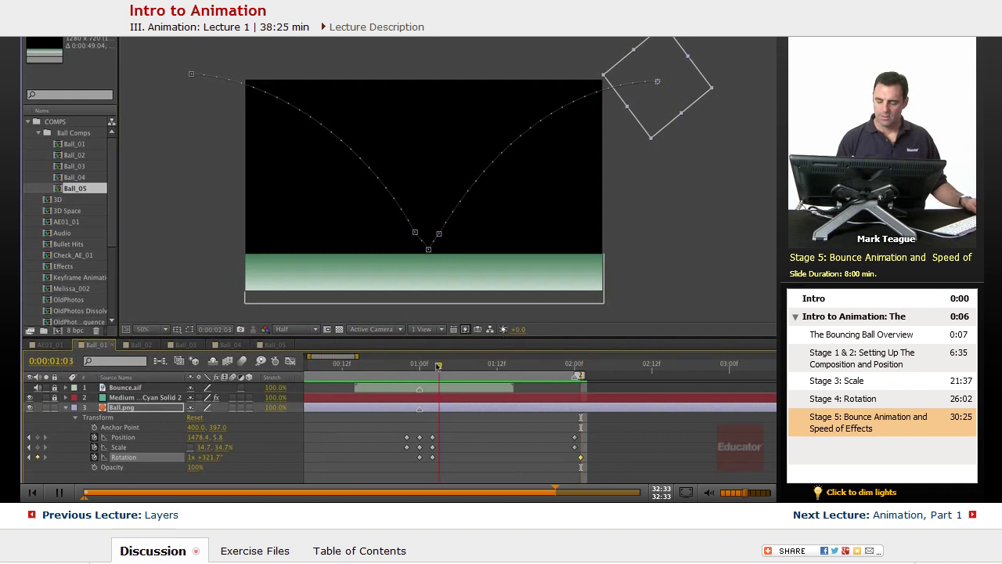
key(Page_Up)
key(Page_Up)
key(Page_Up)
key(Page_Up)
key(Page_Up)
key(Page_Up)
key(Page_Up)
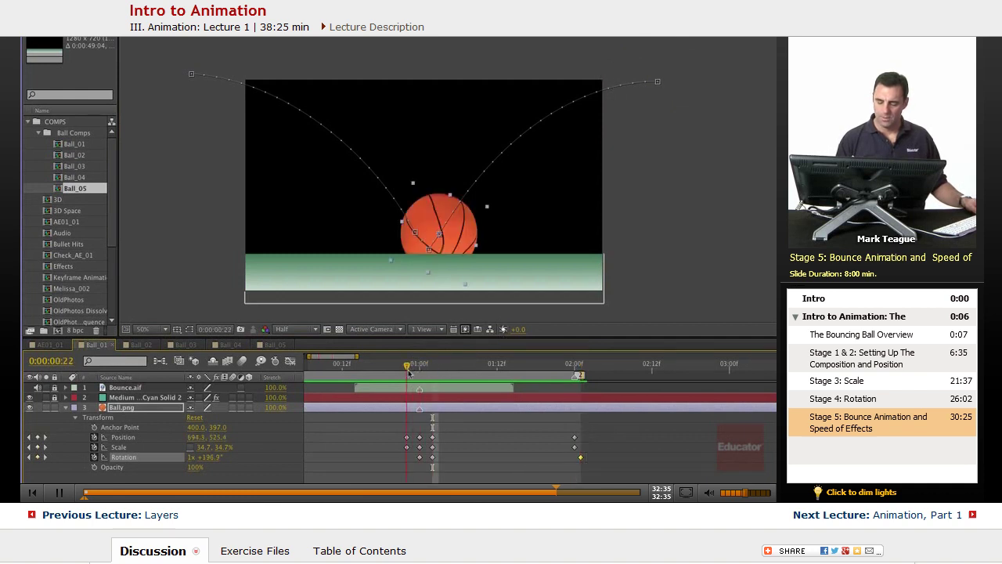
key(Page_Up)
key(Page_Up)
key(Page_Up)
key(Page_Up)
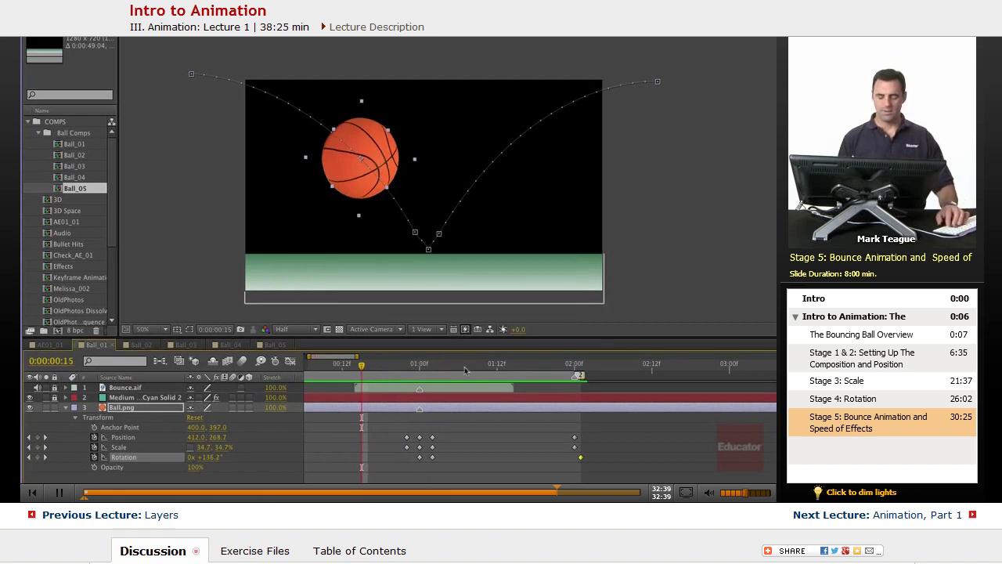
key(Page_Down)
key(Page_Down)
key(Page_Down)
key(Page_Down)
key(Page_Down)
key(Page_Down)
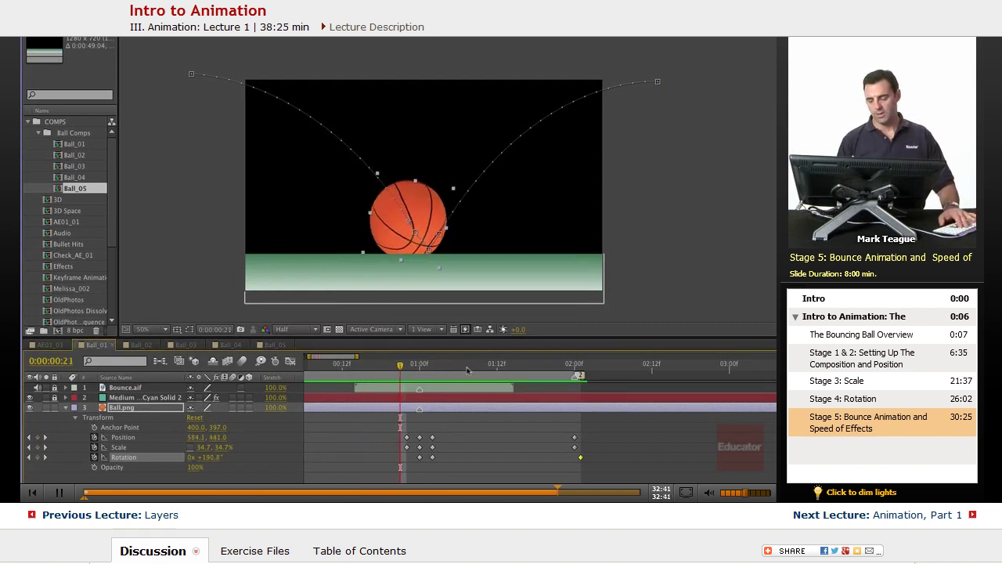
key(Page_Down)
key(Page_Down)
key(Page_Down)
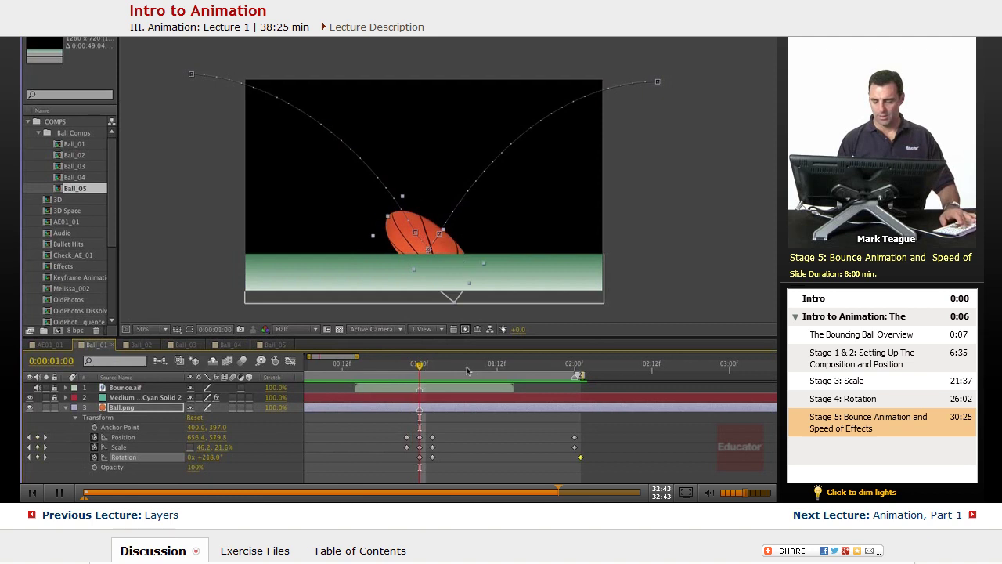
key(Page_Up)
key(Page_Up)
key(Page_Up)
key(Page_Down)
key(Page_Down)
key(Page_Down)
- Add a Rotation keyframe at 00:22, the frame before ground contact
key(Page_Up)
key(Page_Up)
key(Page_Up)
key(Page_Up)
key(Page_Up)
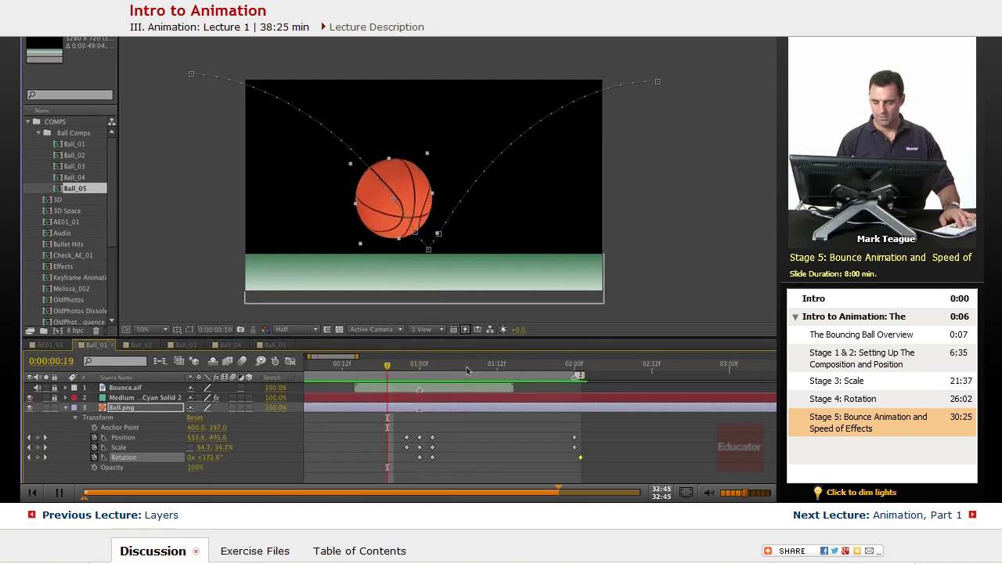
key(Page_Down)
key(Page_Down)
key(Page_Down)
key(Page_Down)
key(Page_Down)
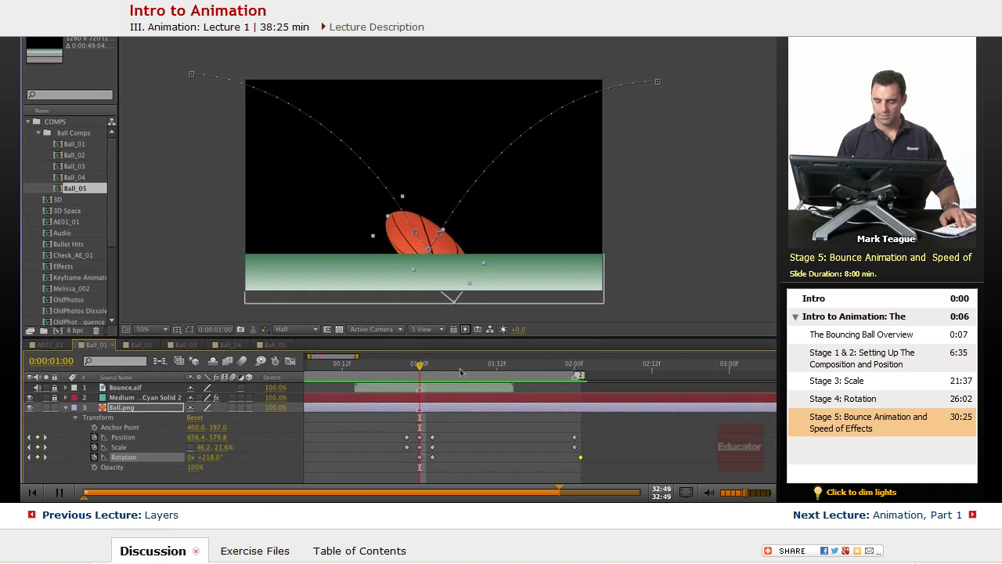
key(Page_Up)
key(Page_Up)
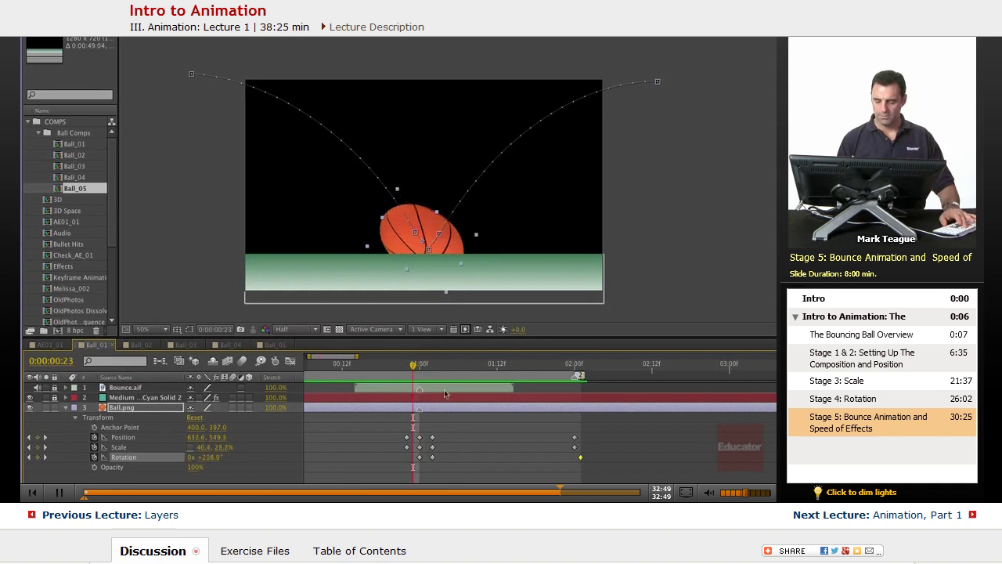
click(37, 458)
- At 01:00, level the ball and squash it to 55.5, 17.1% scale, then preview
key(Page_Down)
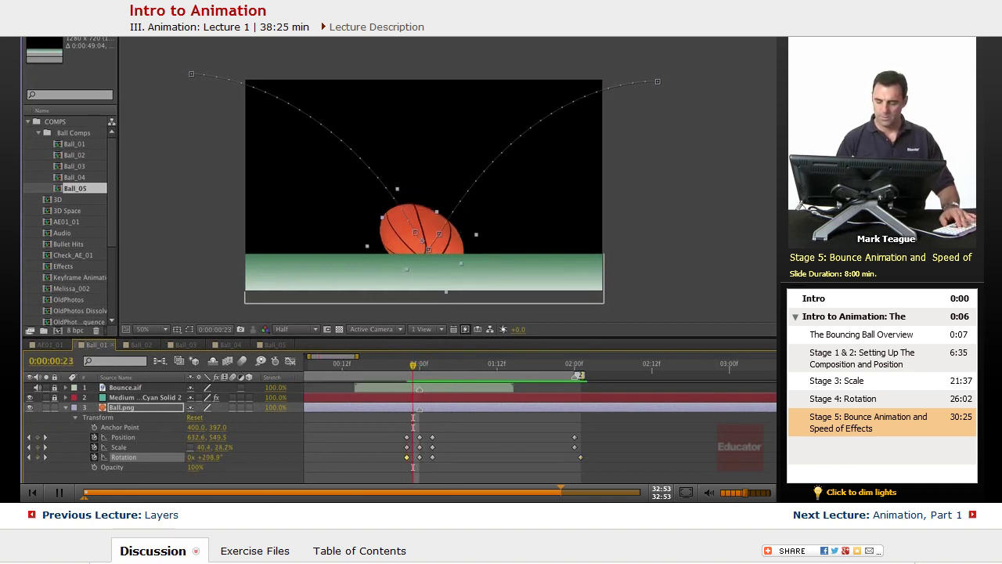
key(Page_Down)
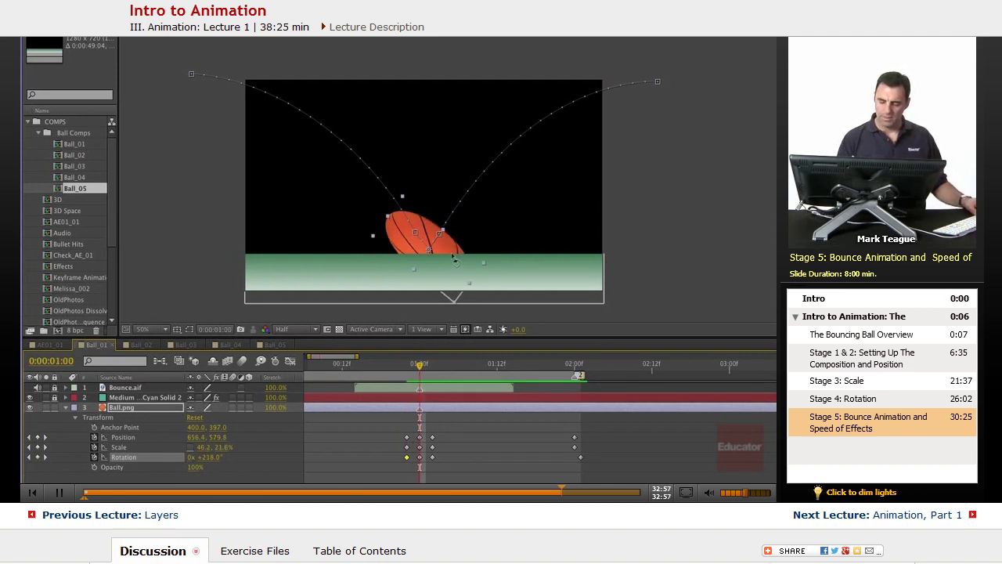
drag(461, 258, 478, 237)
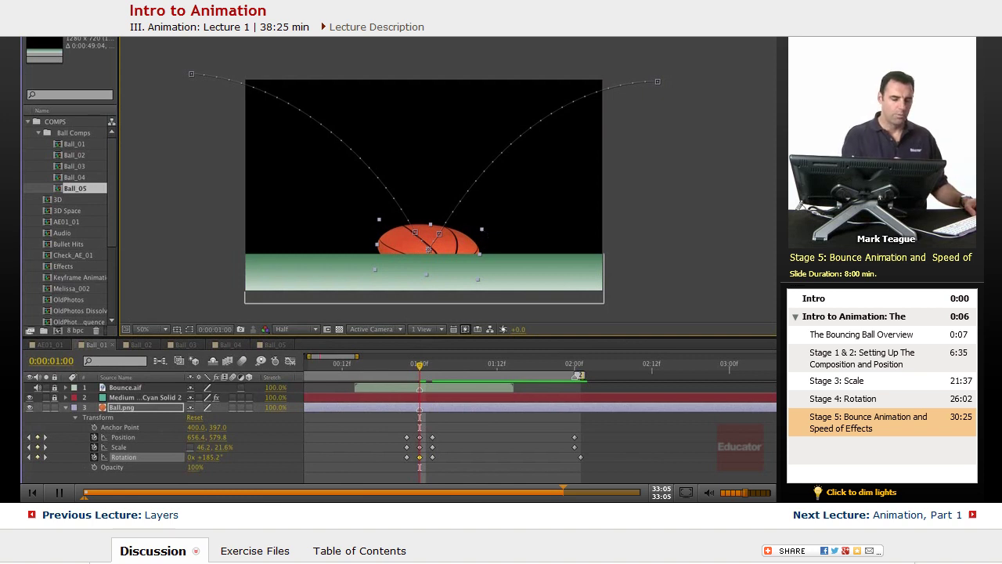
drag(480, 285, 489, 258)
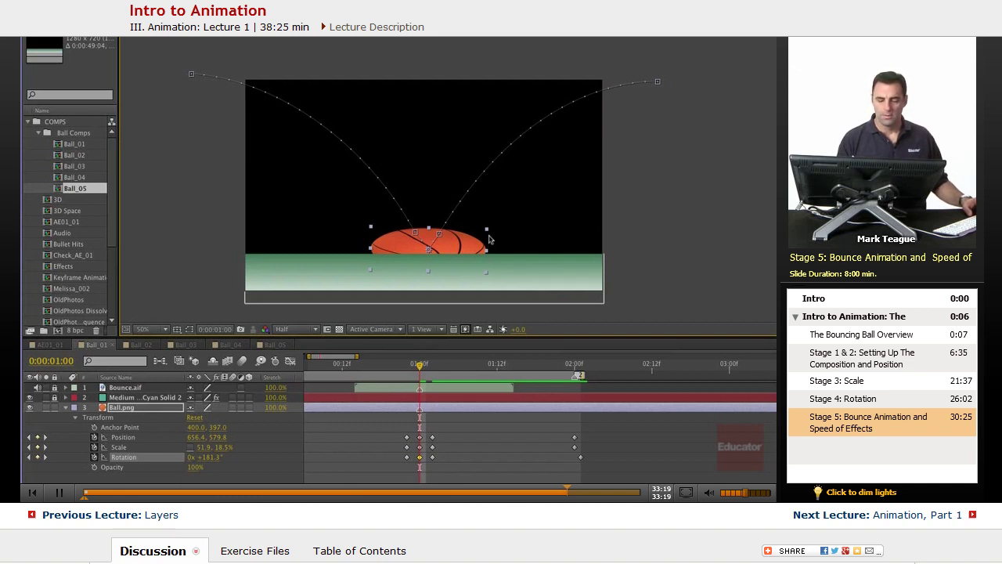
mouse_move(487, 232)
mouse_down()
mouse_move(496, 225)
mouse_move(490, 230)
mouse_up()
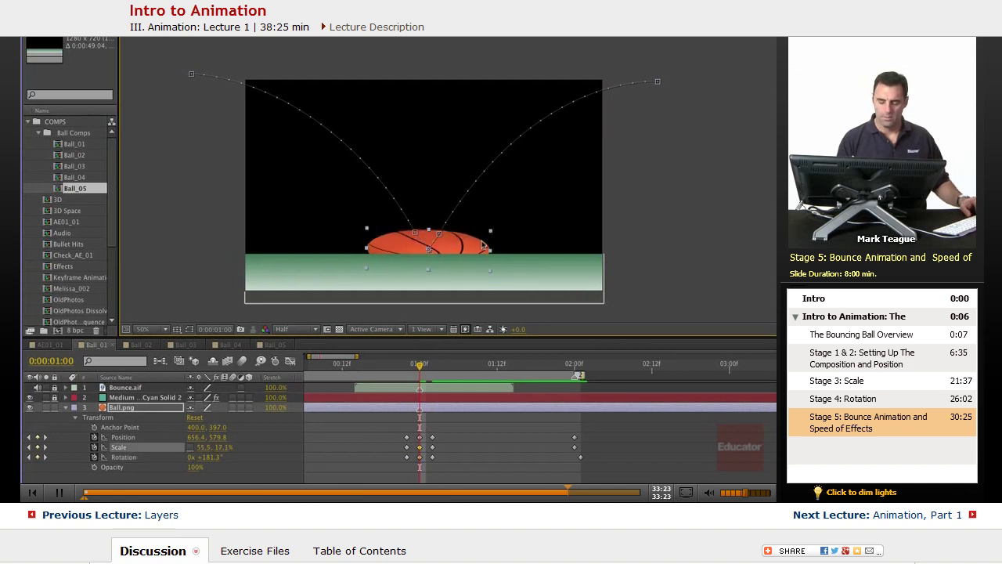
key(space)
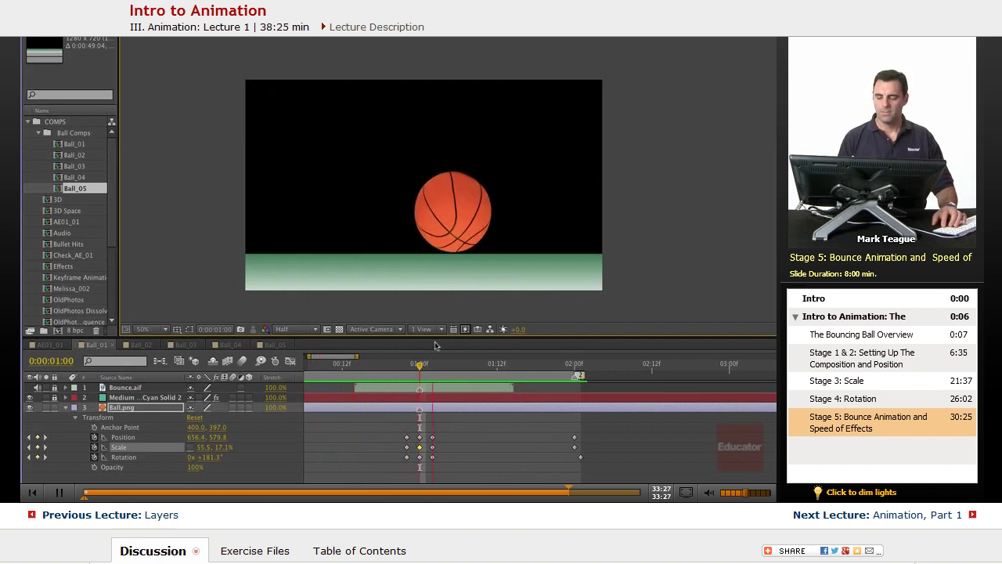
- Add Position, Scale and Rotation keyframes at 01:10 to keep the ball round there
key(space)
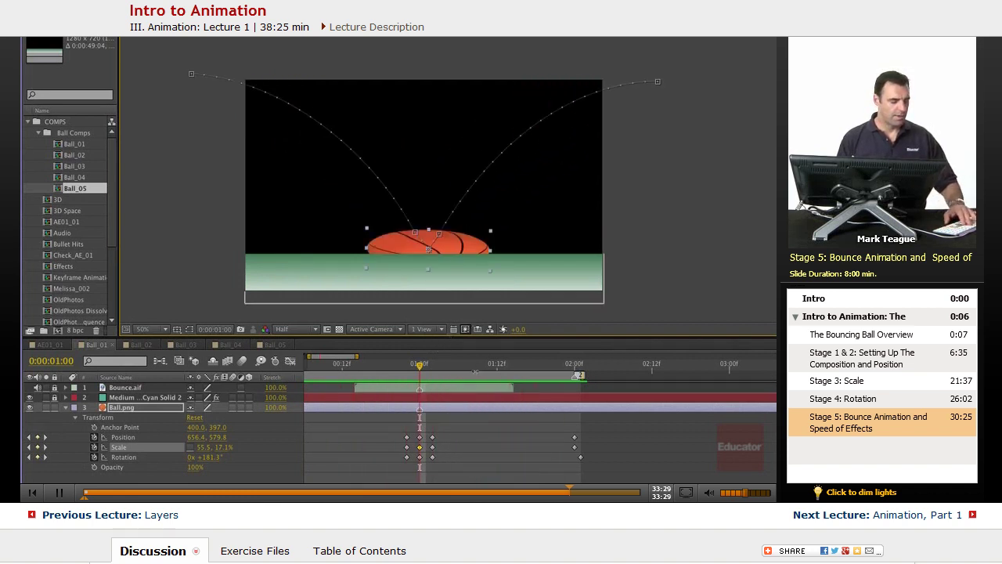
key(Page_Down)
key(Page_Down)
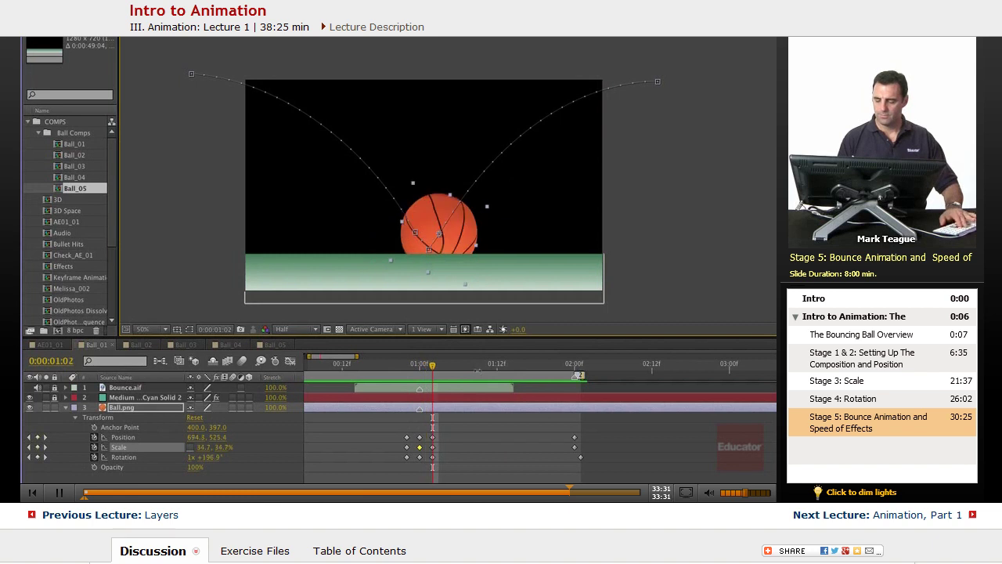
key(Page_Down)
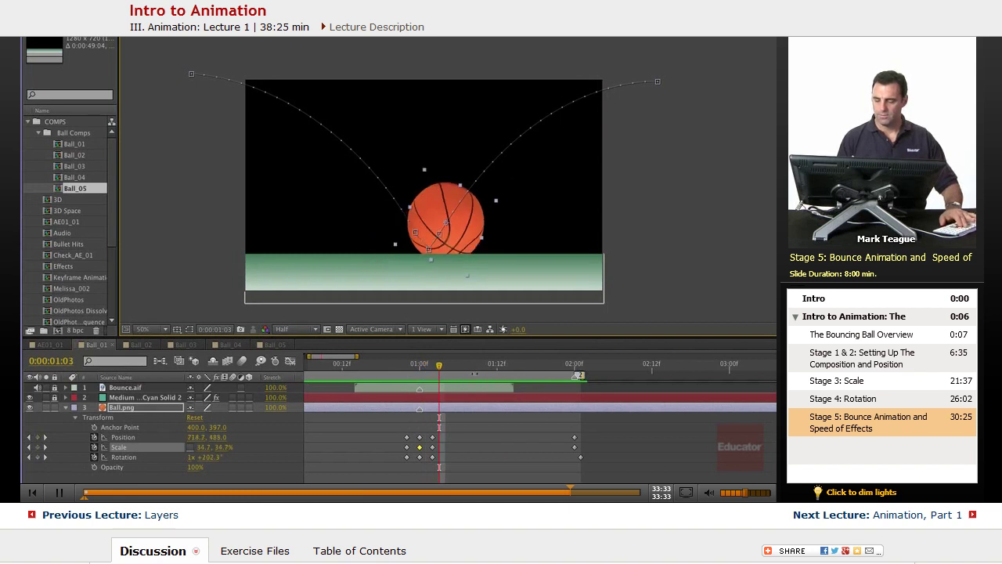
key(Page_Down)
key(Page_Down)
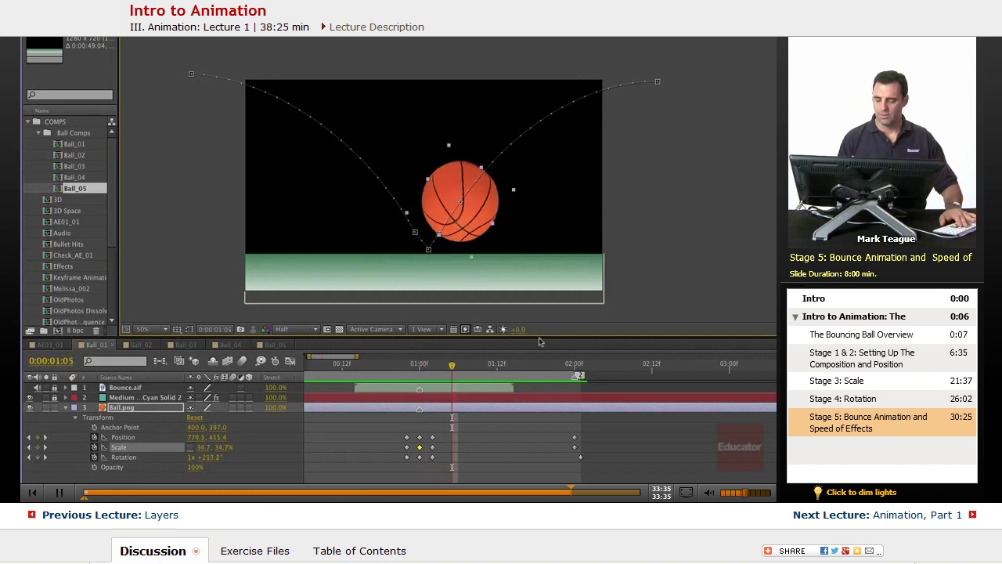
key(Page_Down)
key(Page_Down)
key(Page_Down)
key(Page_Down)
key(Page_Down)
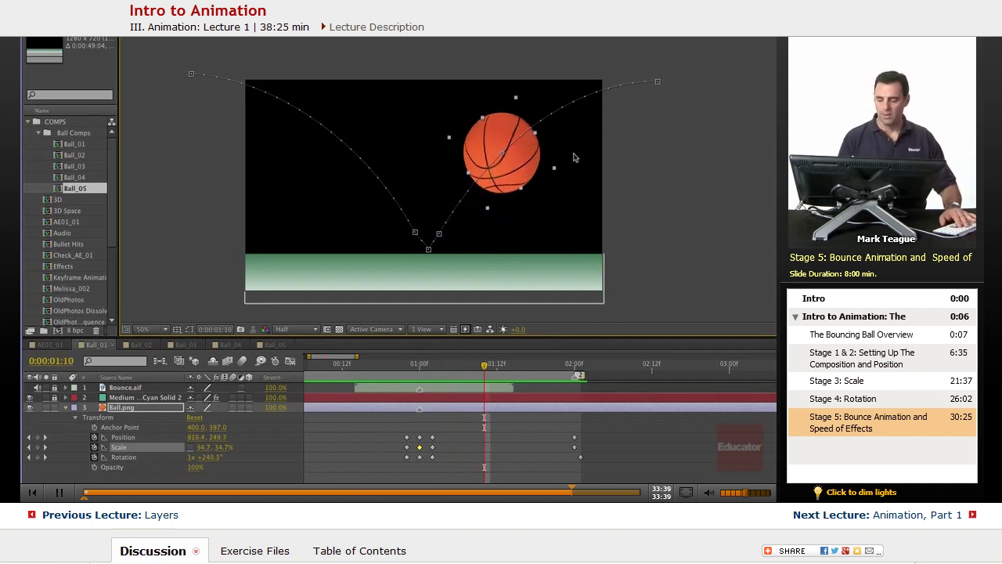
click(37, 436)
click(37, 447)
click(37, 457)
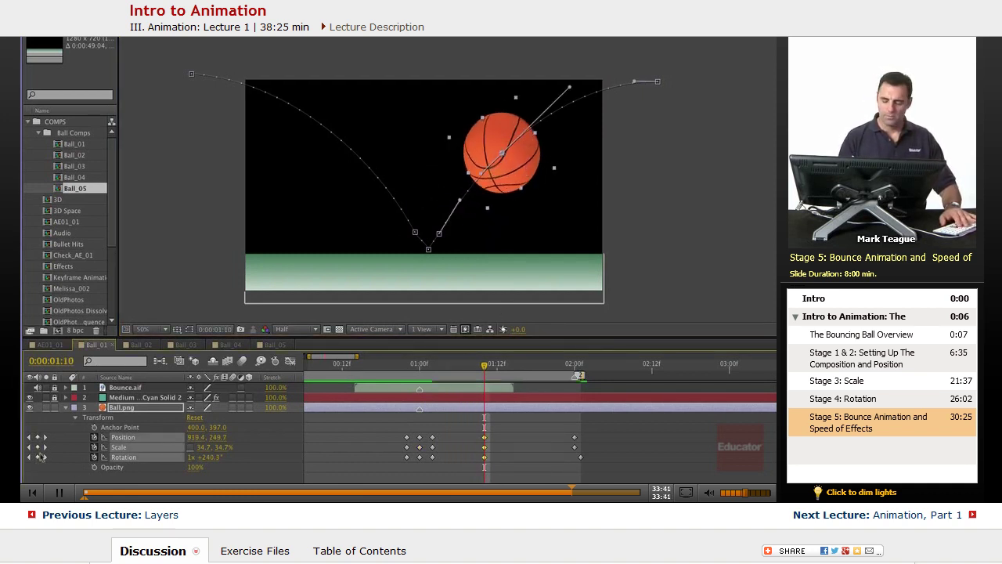
- At 01:06, stretch the ball vertically to about 25.3, 45.8% scale
drag(486, 368, 466, 375)
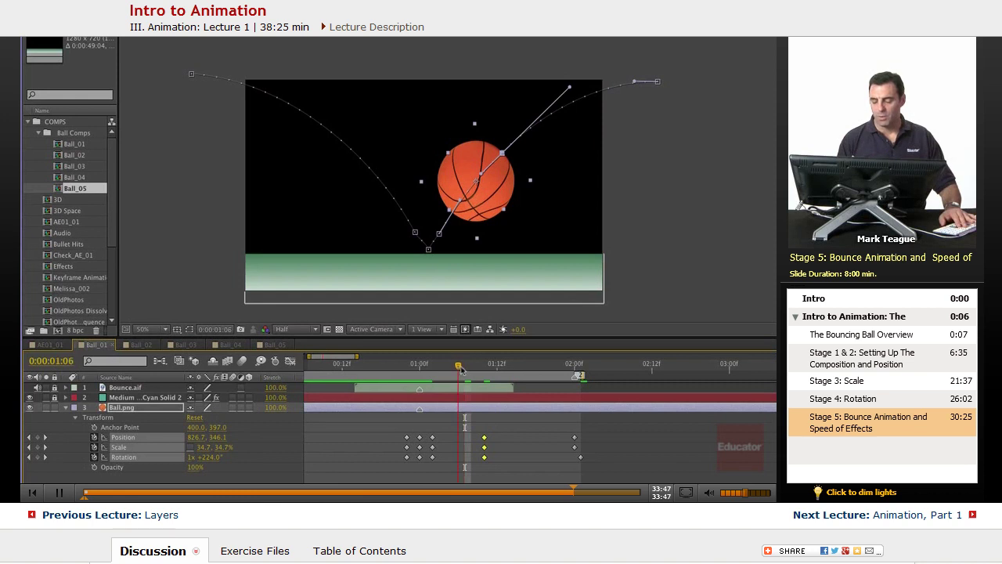
drag(466, 367, 472, 368)
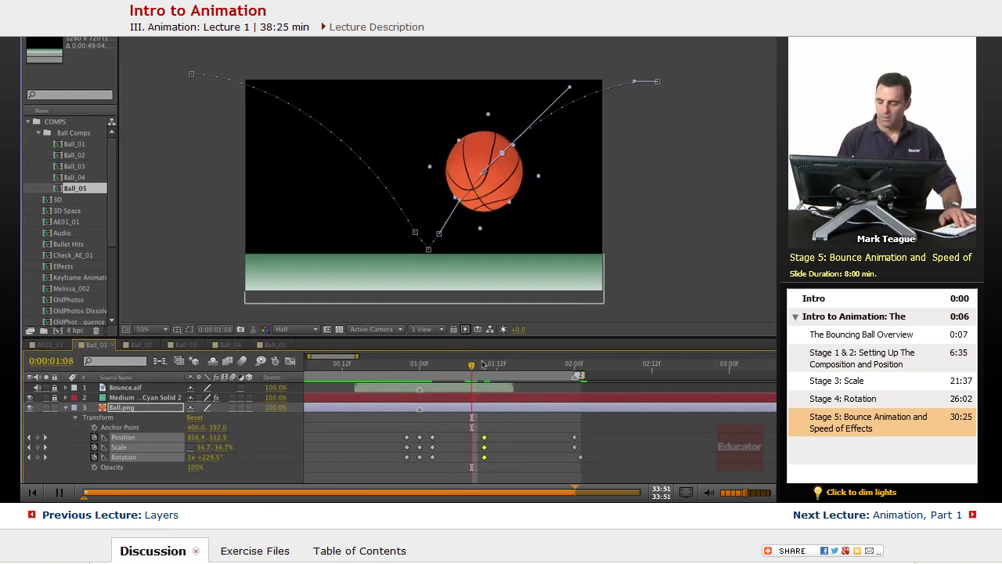
key(Page_Down)
key(Page_Down)
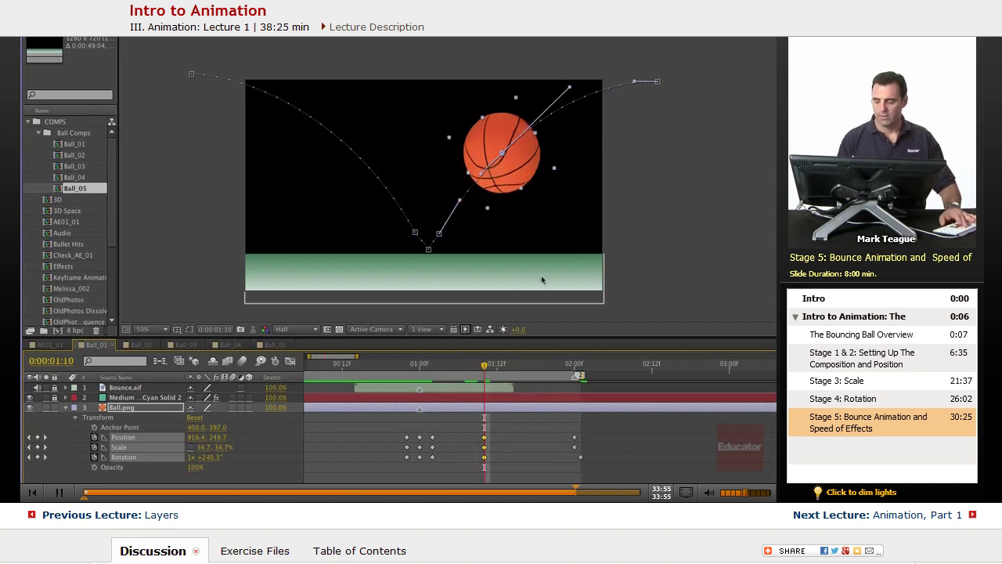
key(Page_Up)
key(Page_Up)
key(Page_Up)
key(Page_Up)
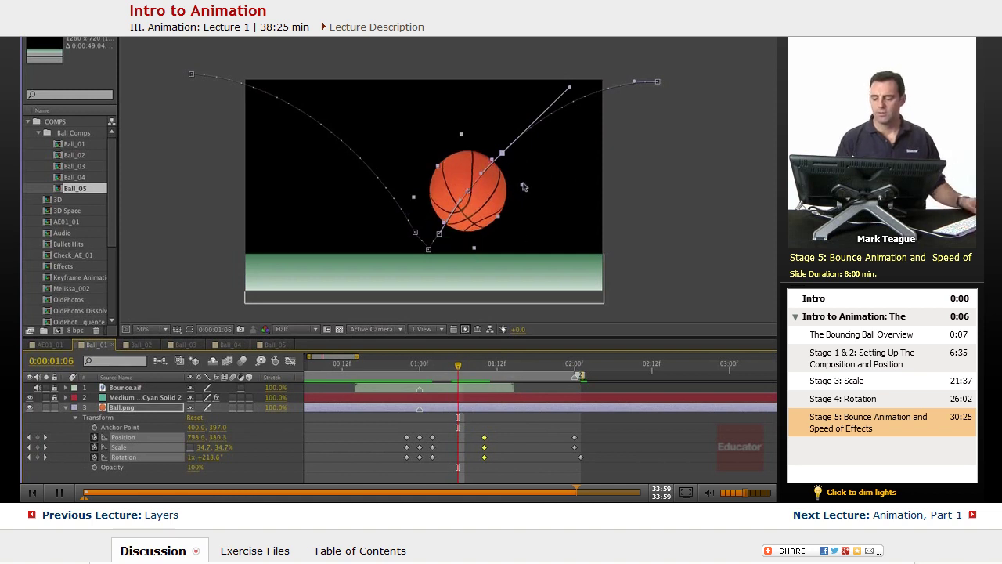
drag(523, 186, 525, 162)
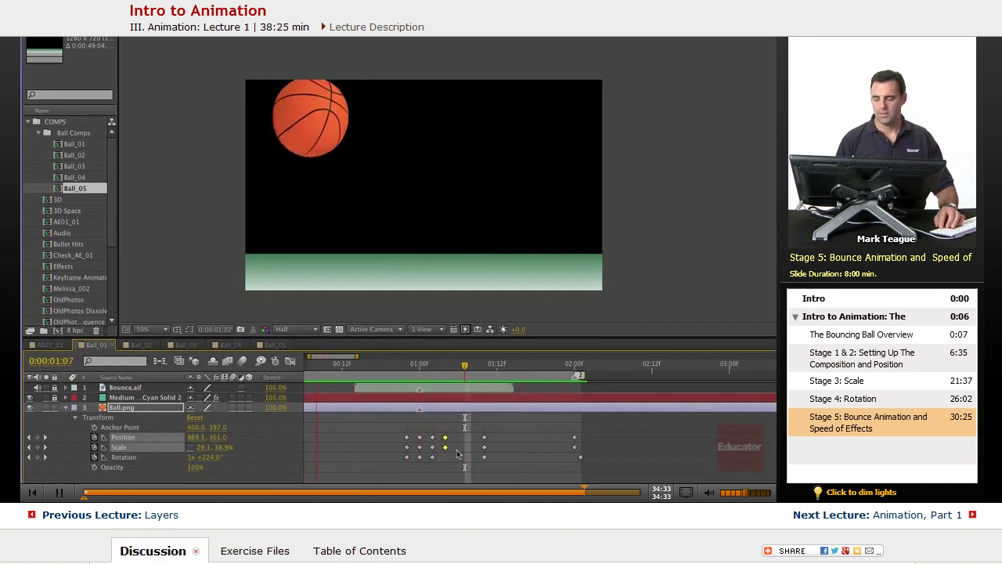
- Nudge the stretch keyframes slightly later and step through the rebound frames up to 01:12
drag(461, 439, 461, 452)
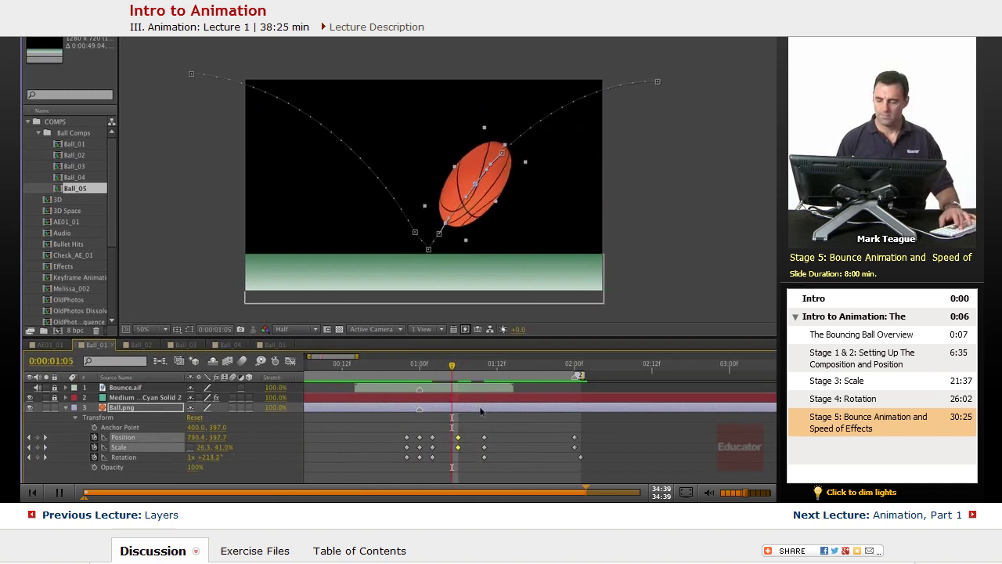
key(Page_Up)
key(Page_Up)
key(Page_Up)
key(Page_Up)
key(Page_Up)
key(Page_Up)
key(Page_Down)
key(Page_Down)
key(Page_Down)
key(Page_Down)
key(Page_Down)
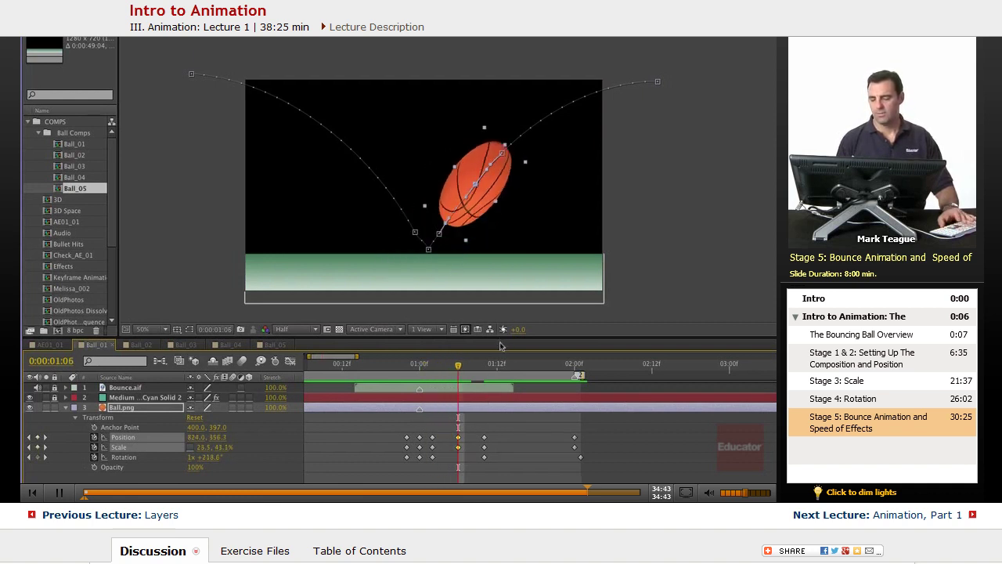
key(Page_Down)
key(Page_Down)
key(Page_Down)
key(Page_Down)
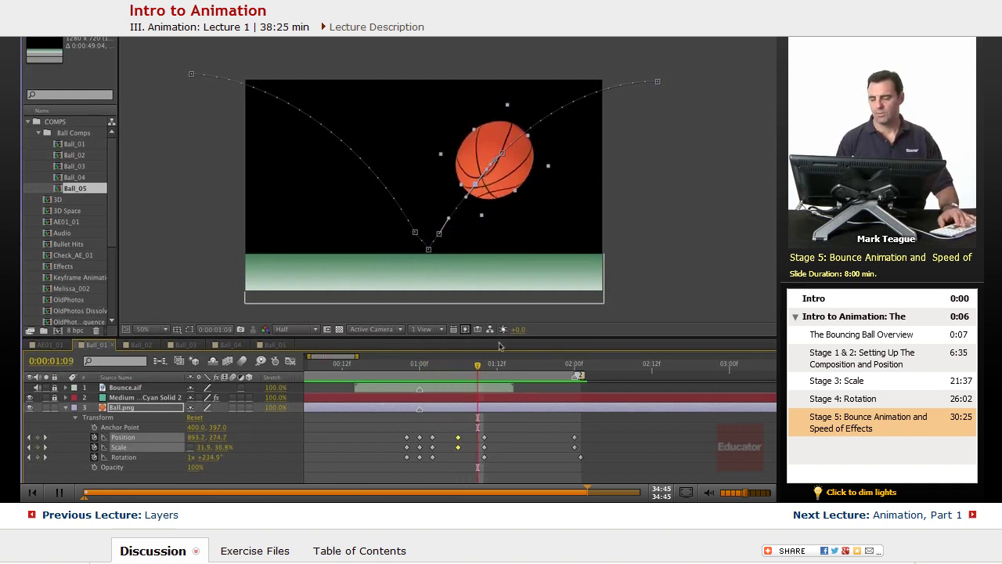
key(Page_Down)
key(Page_Down)
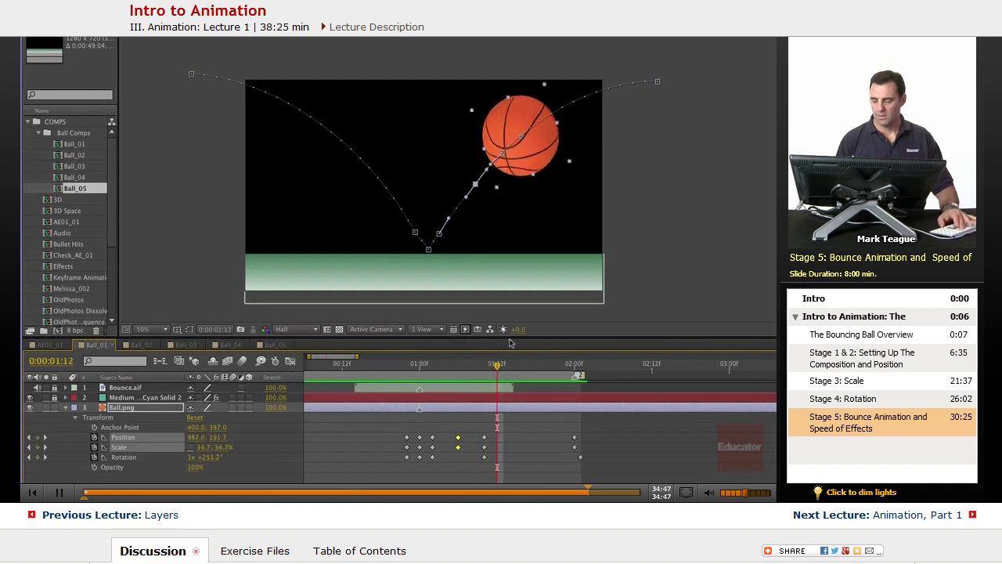
key(Page_Up)
key(Page_Up)
- Drag the rebound Position, Scale and Rotation keyframes later, preview, and zoom the ruler out to seconds
drag(505, 422, 447, 475)
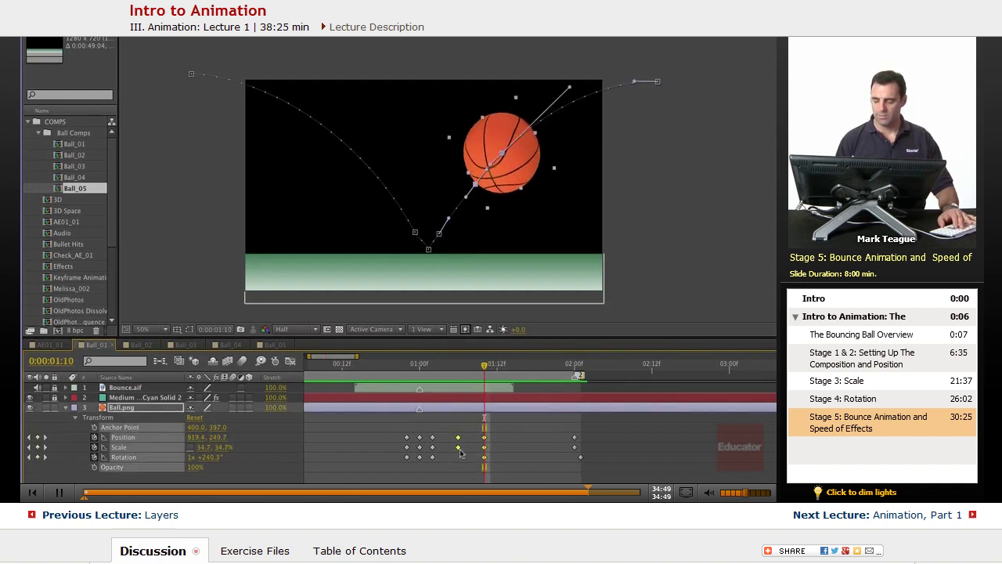
drag(484, 437, 509, 437)
key(space)
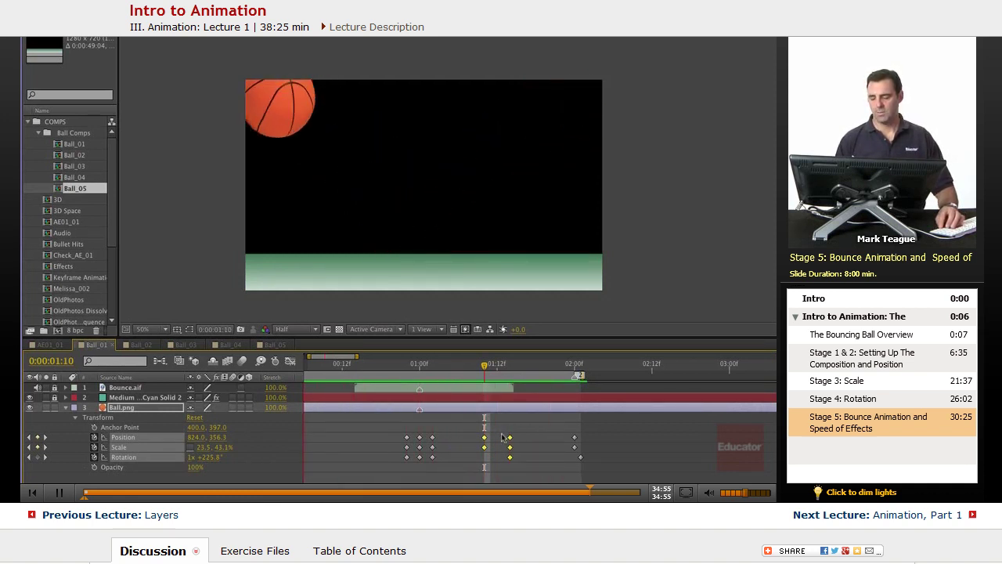
key(space)
key(minus)
key(minus)
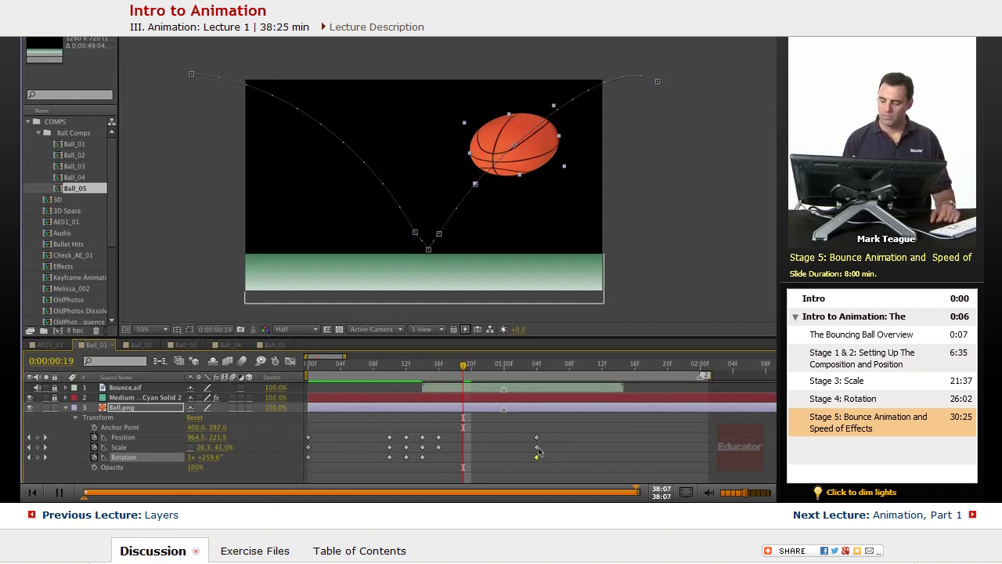
- Move the Scale keyframe back to about frame 19 so the ball is round at 34.7%, then preview
mouse_move(538, 449)
mouse_down()
mouse_move(454, 453)
mouse_move(468, 454)
mouse_up()
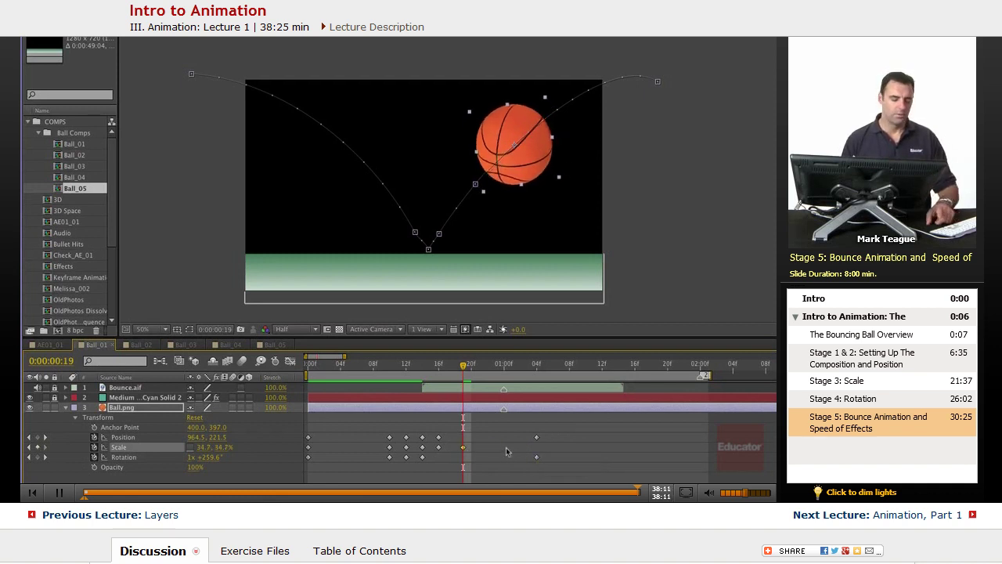
key(space)
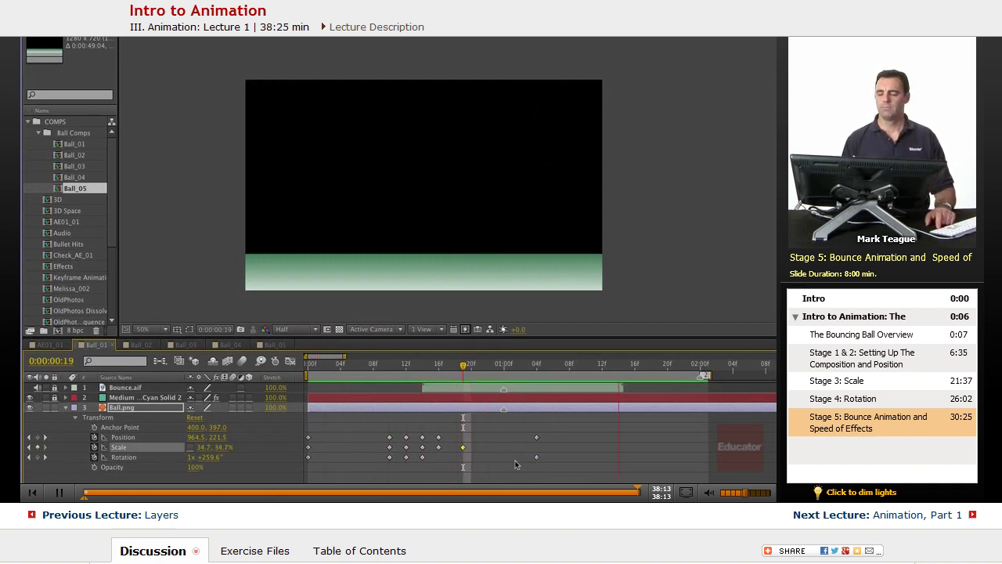